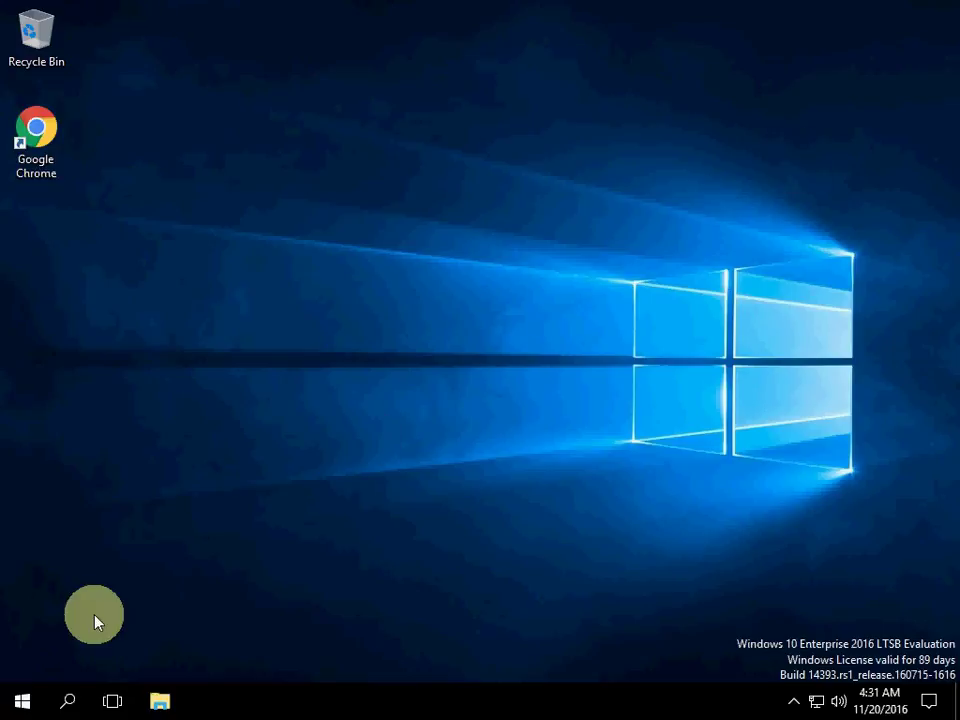
# Step: Launch SCADA Administrator from the Start menu's SCADA group, bringing up its ScadaAdmin.exe UAC prompt
pyautogui.click(22, 701)
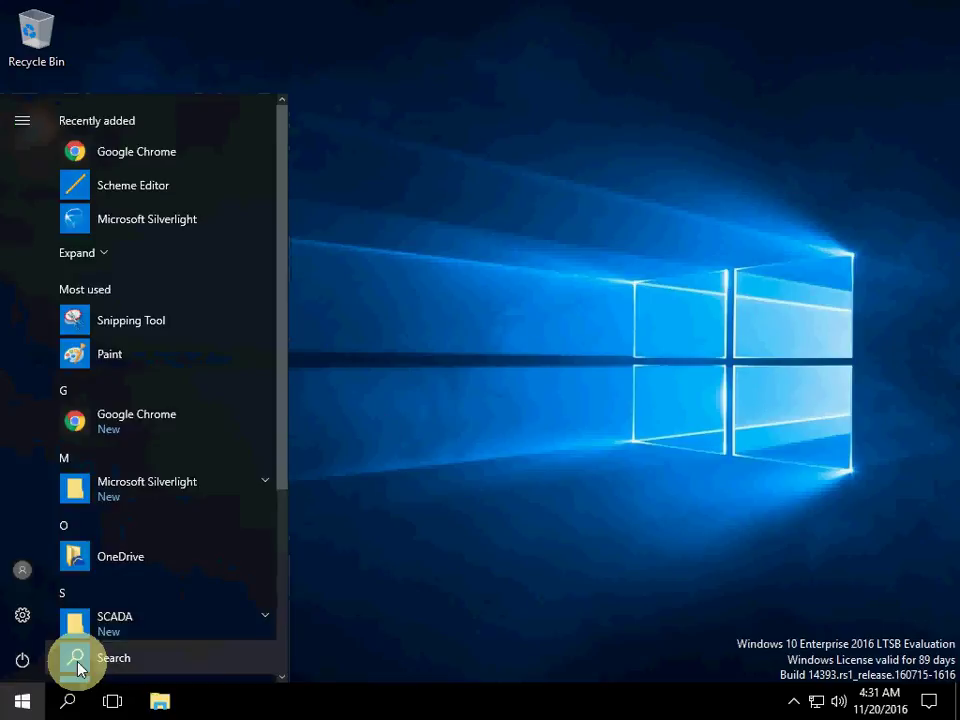
pyautogui.scroll(-3, 165, 484)
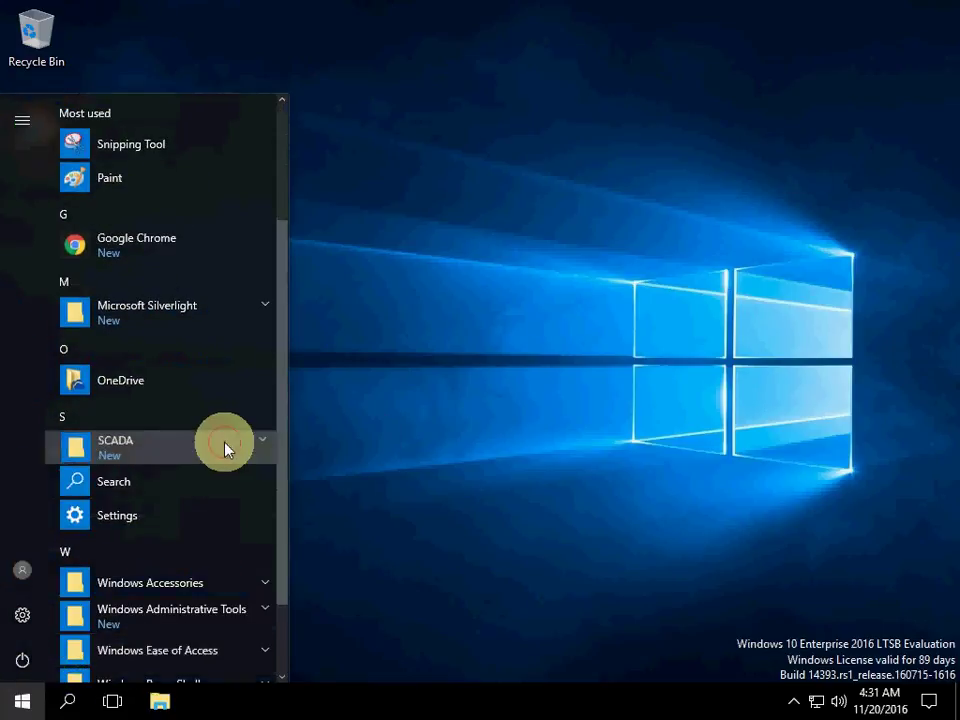
pyautogui.click(225, 449)
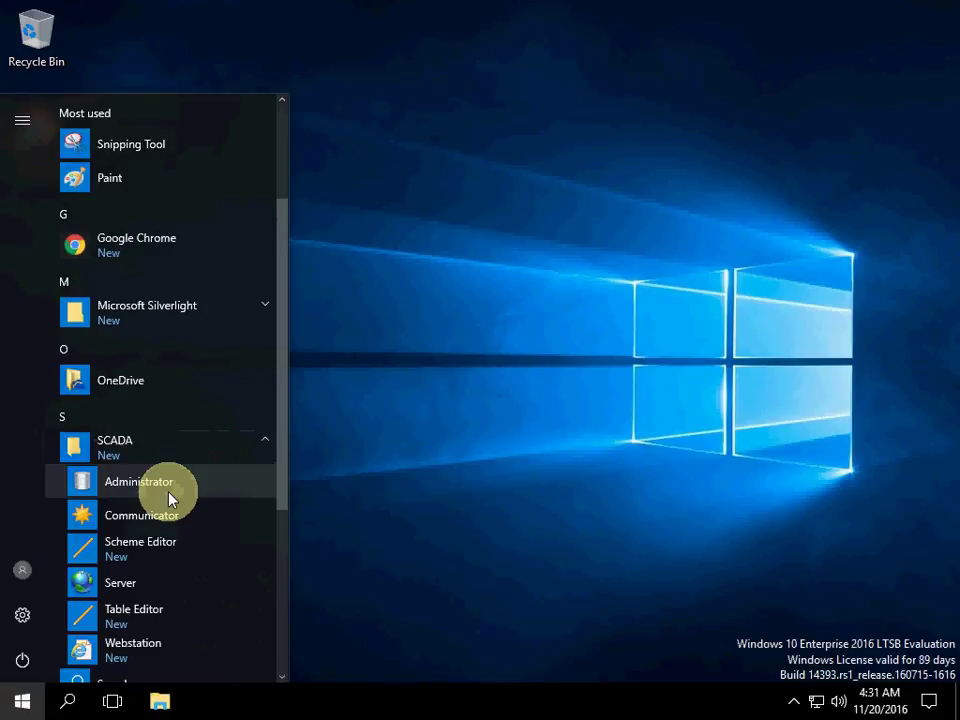
pyautogui.click(139, 482)
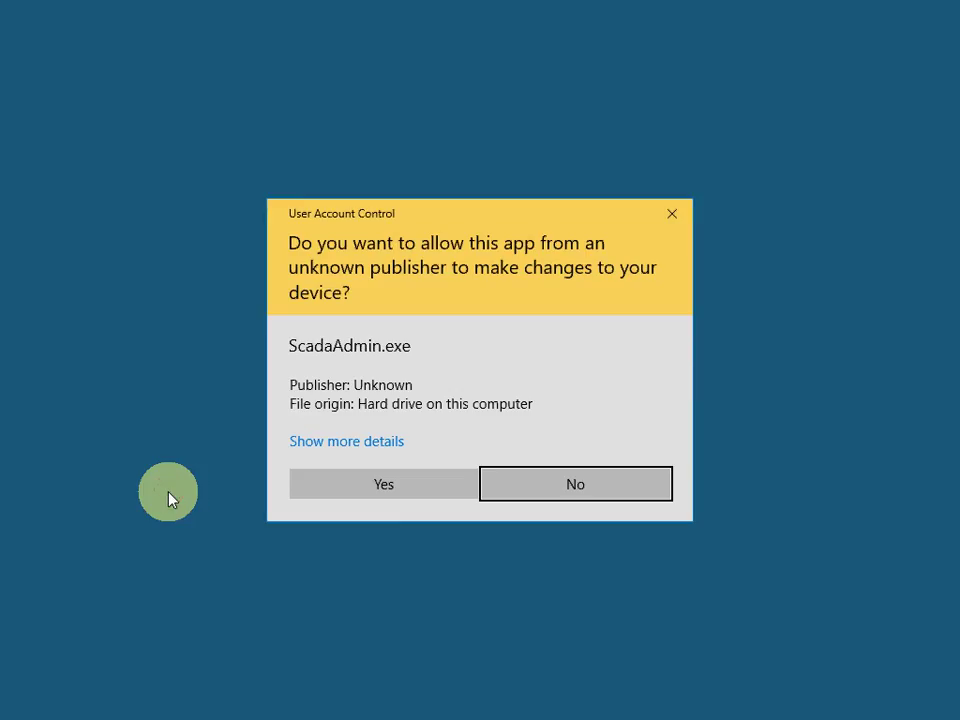
# Step: Approve the UAC prompt and display the 40-record Input channels table of ScadaBase.sdf
pyautogui.click(370, 502)
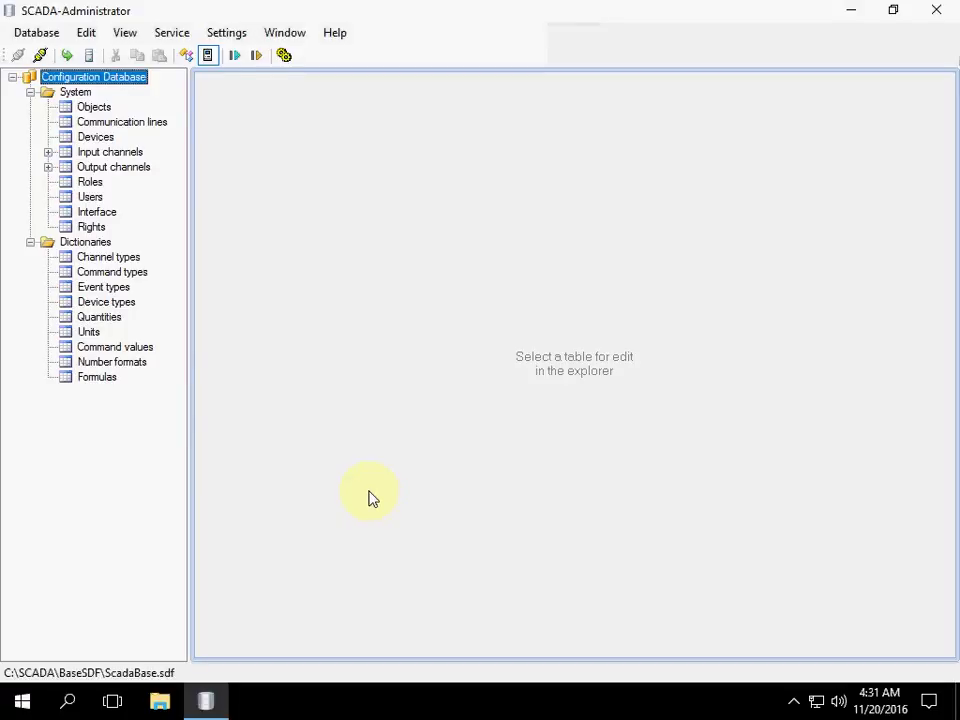
pyautogui.click(128, 155)
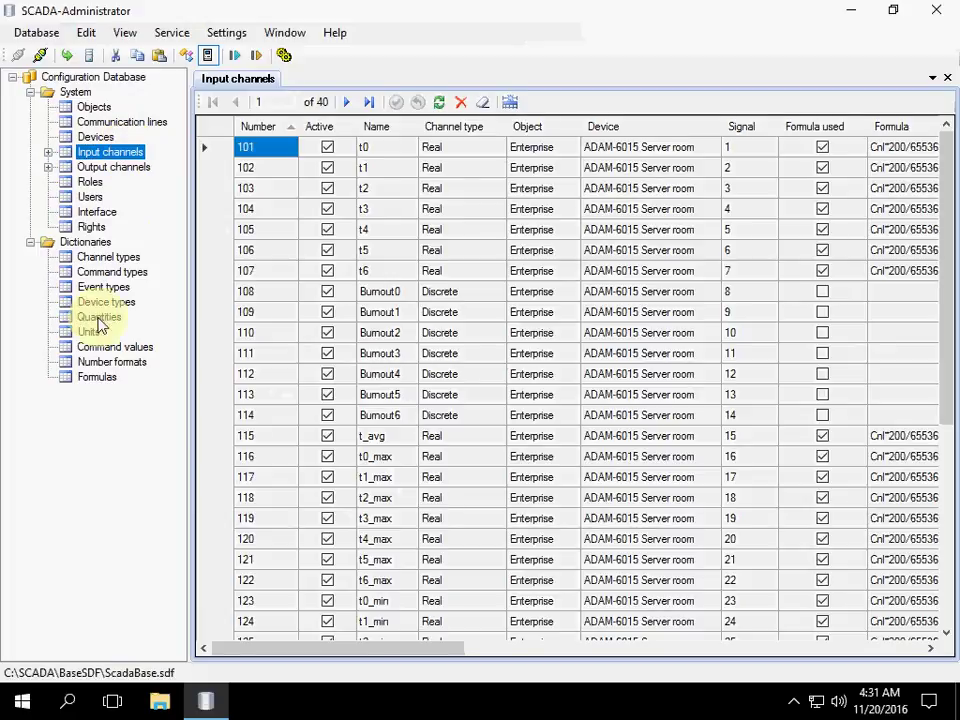
# Step: Launch SCADA Communicator from the Start menu's SCADA group and approve its UAC prompt
pyautogui.click(22, 705)
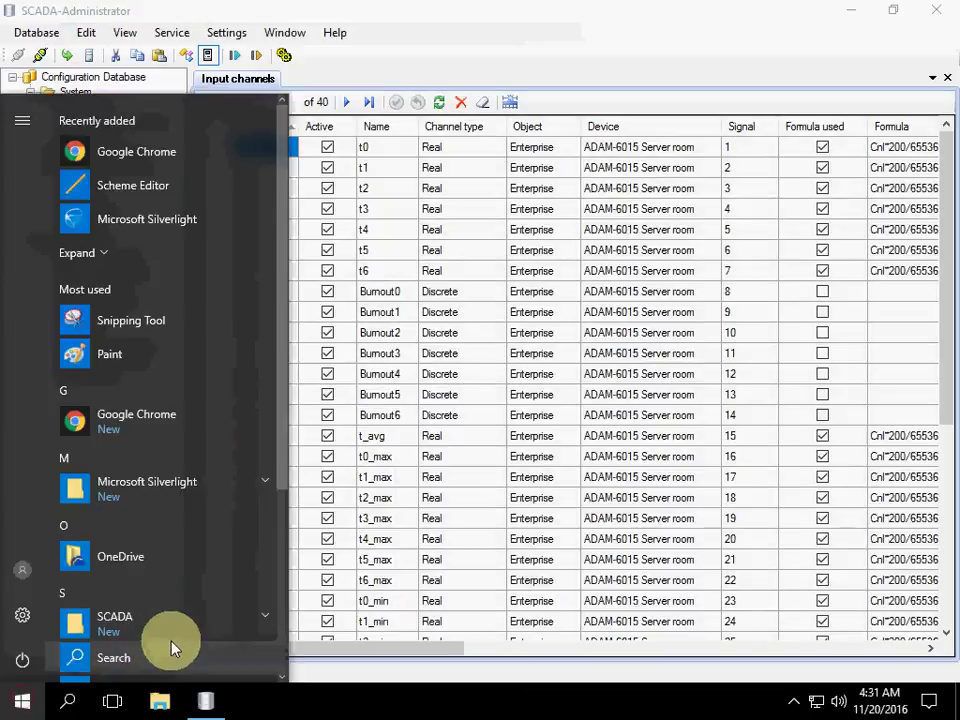
pyautogui.scroll(-5, 200, 560)
pyautogui.click(252, 369)
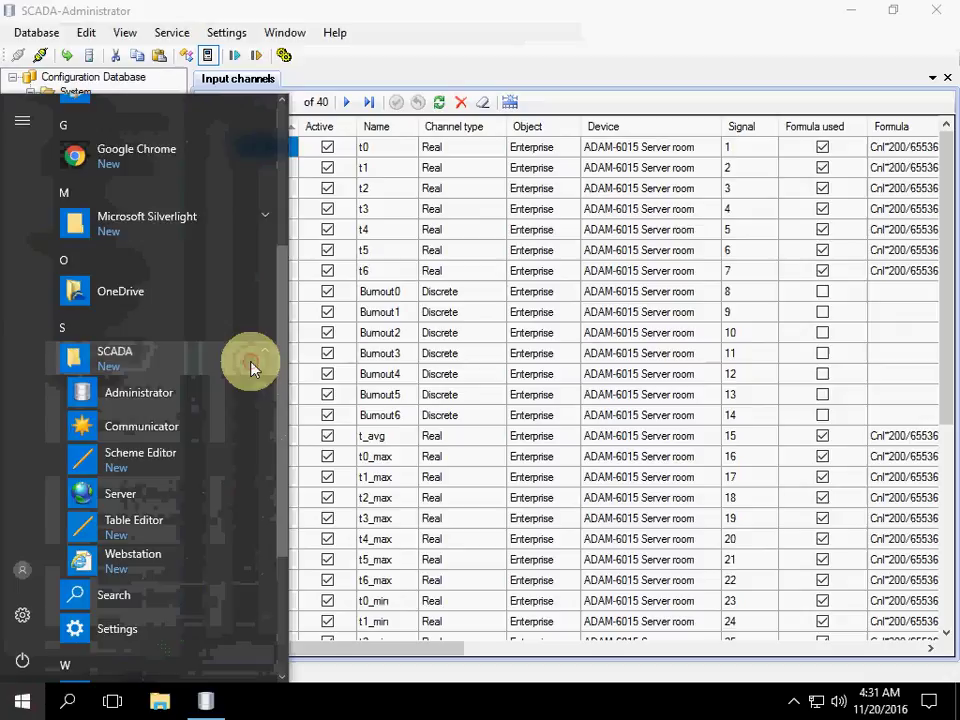
pyautogui.click(183, 428)
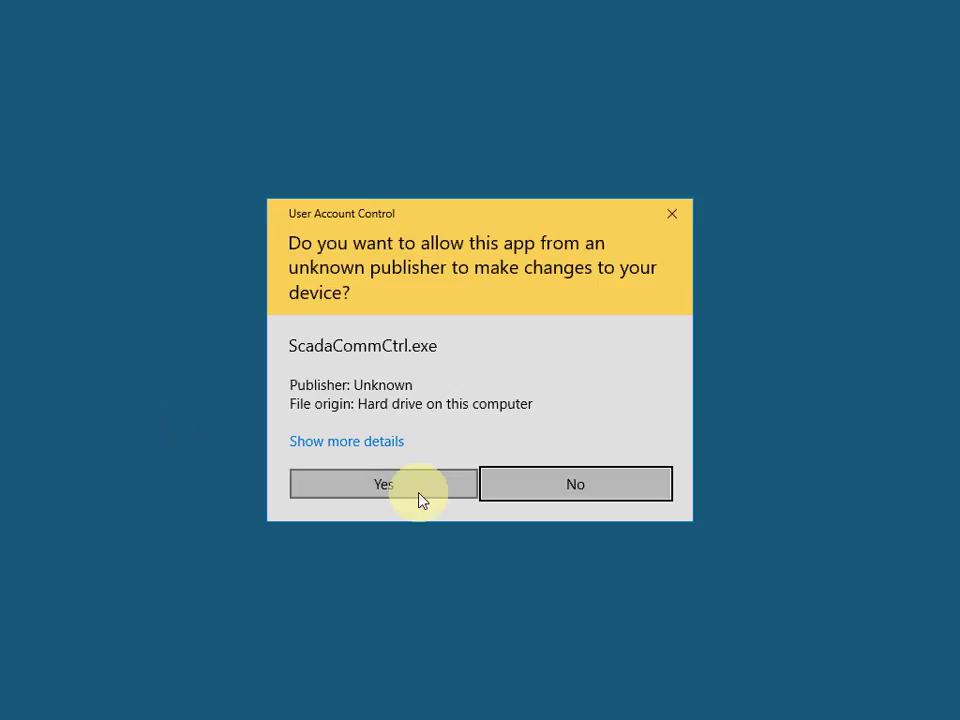
pyautogui.click(420, 484)
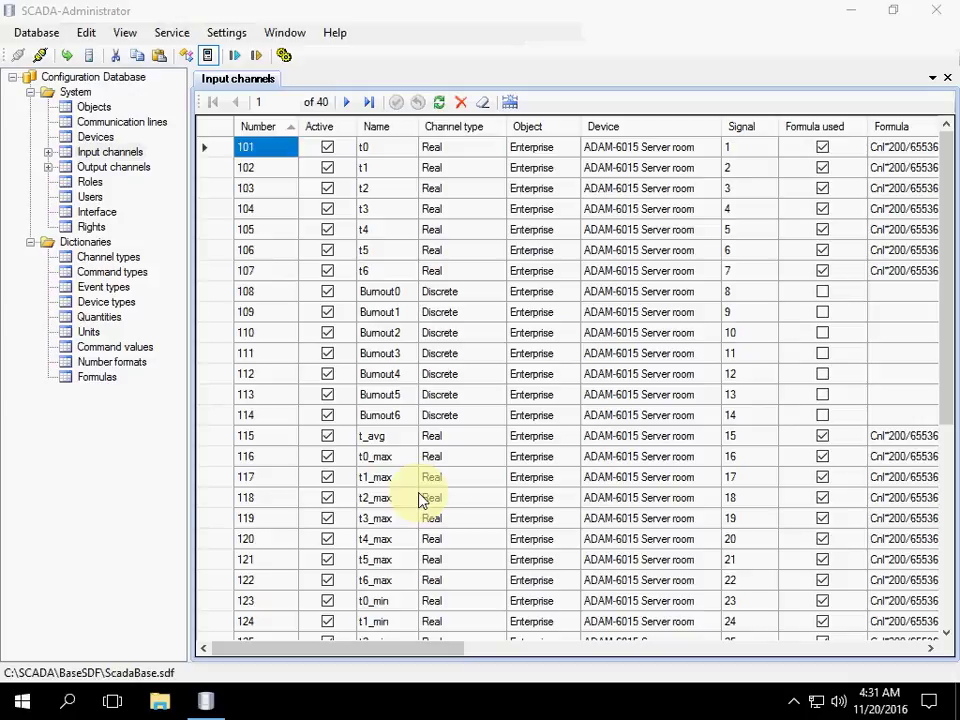
# Step: Show SCADA-Communicator's Common Parameters window from its hidden tray icon
pyautogui.click(794, 702)
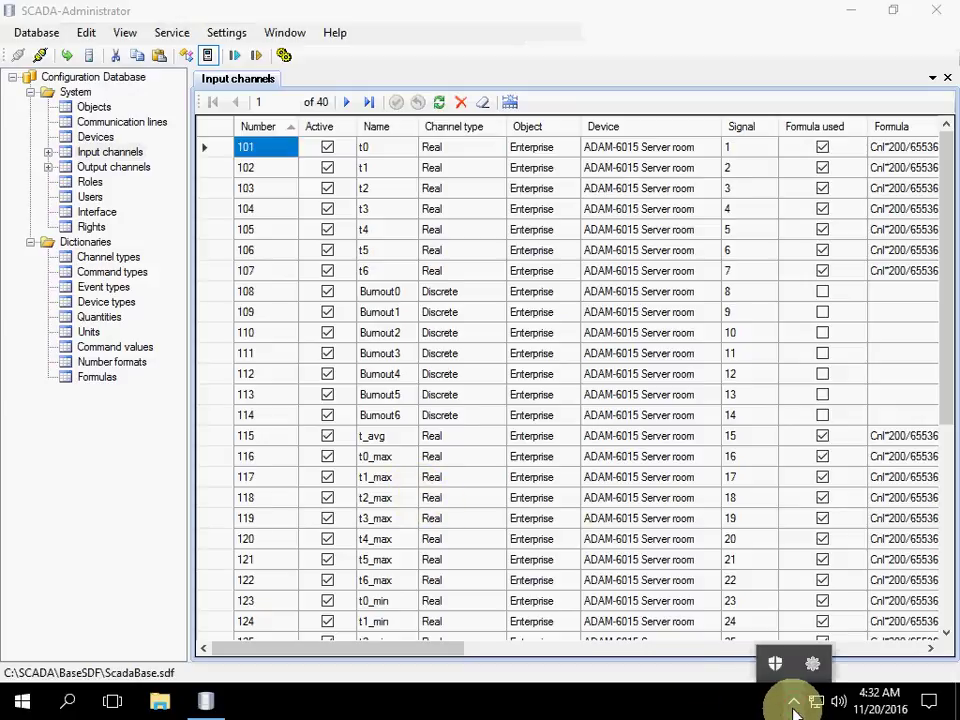
pyautogui.click(812, 663)
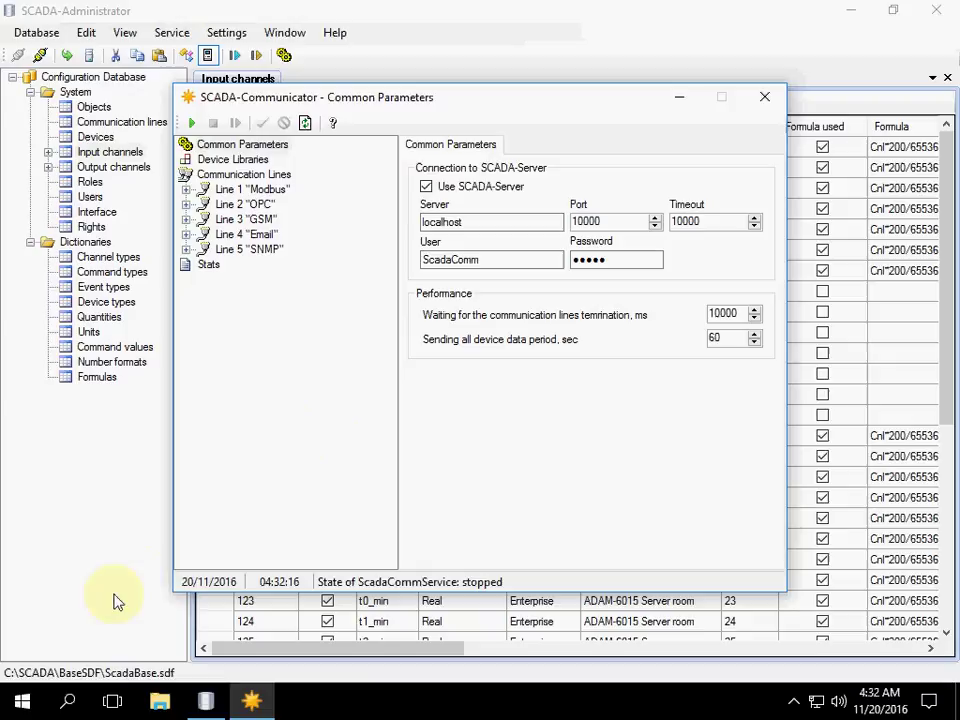
# Step: Launch and approve Scheme Editor from the SCADA group, getting an empty NewScheme.sch canvas
pyautogui.click(21, 700)
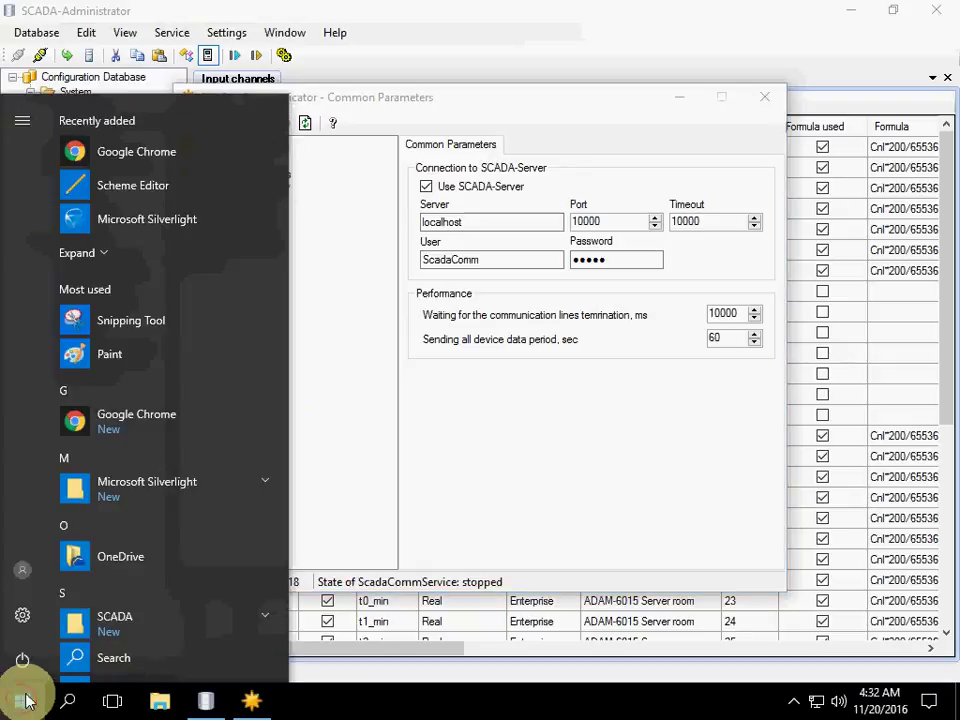
pyautogui.scroll(-3, 190, 630)
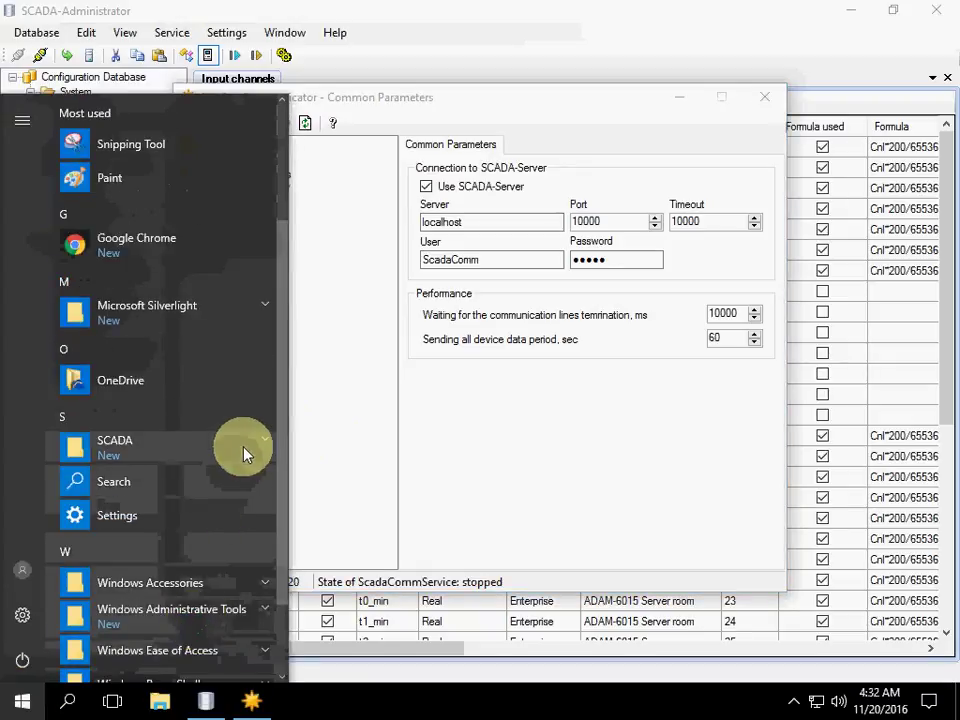
pyautogui.click(245, 455)
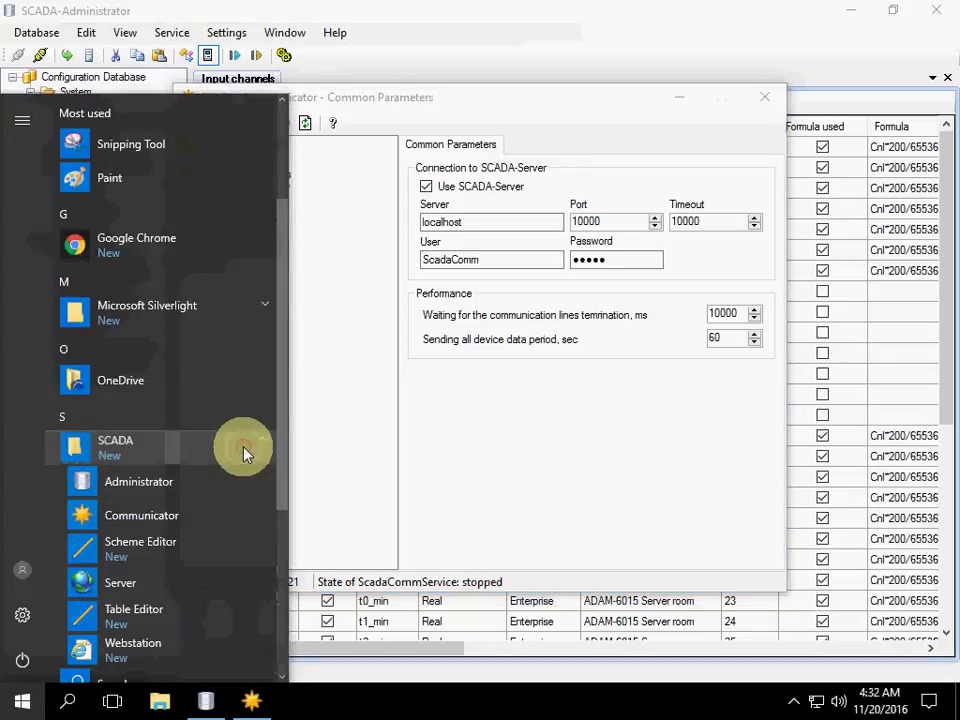
pyautogui.click(160, 546)
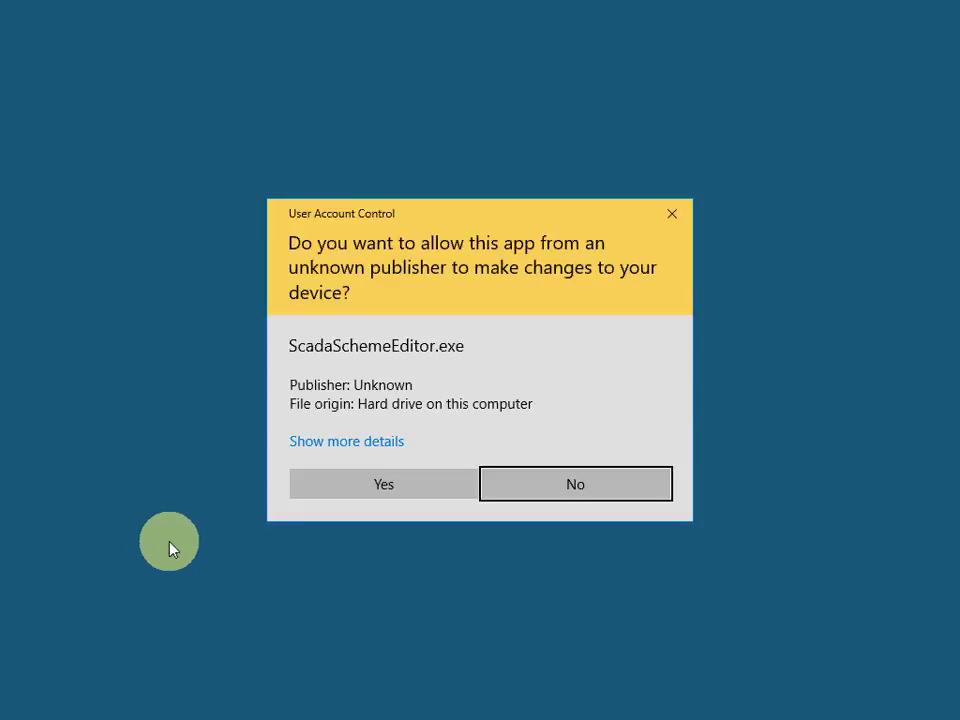
pyautogui.click(336, 489)
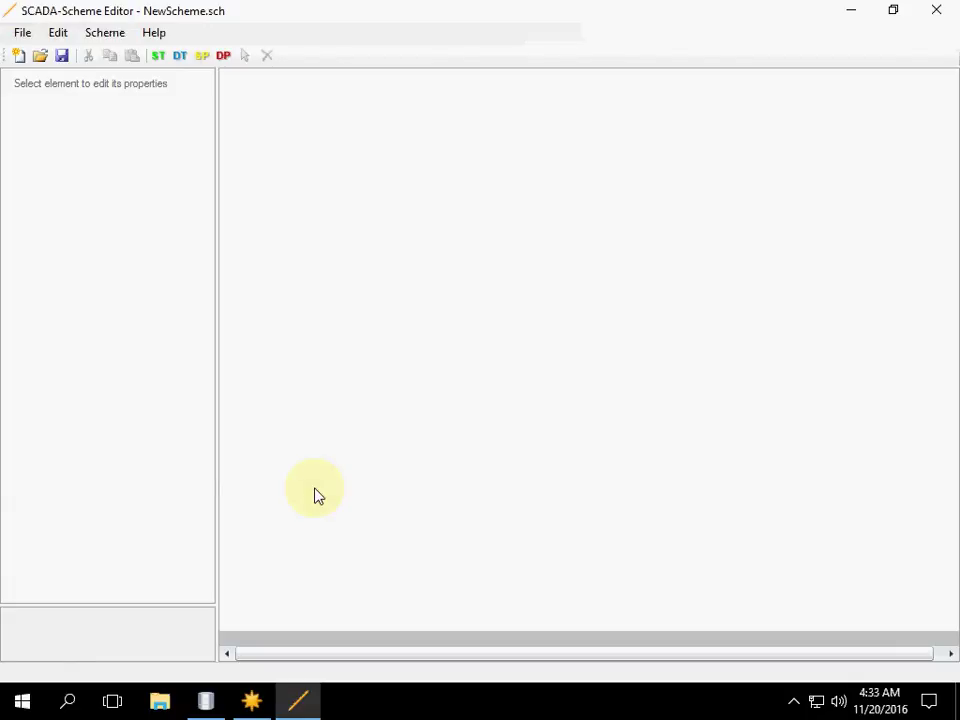
# Step: Open ServerRoom.sch from C:\SCADA\Interface\Servers in the Scheme Editor
pyautogui.click(40, 58)
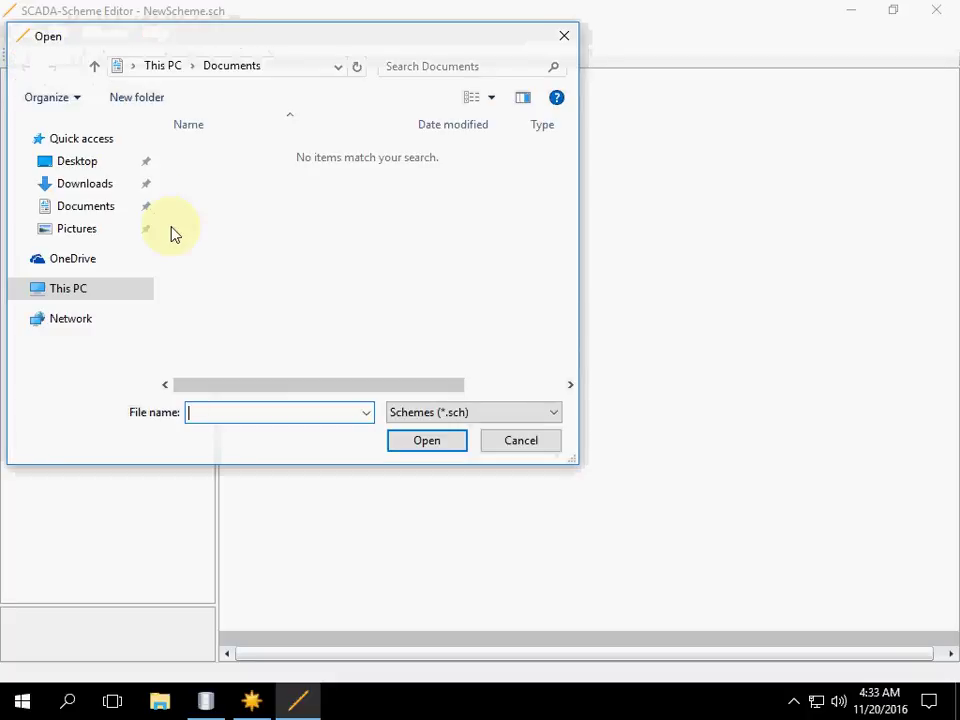
pyautogui.click(94, 291)
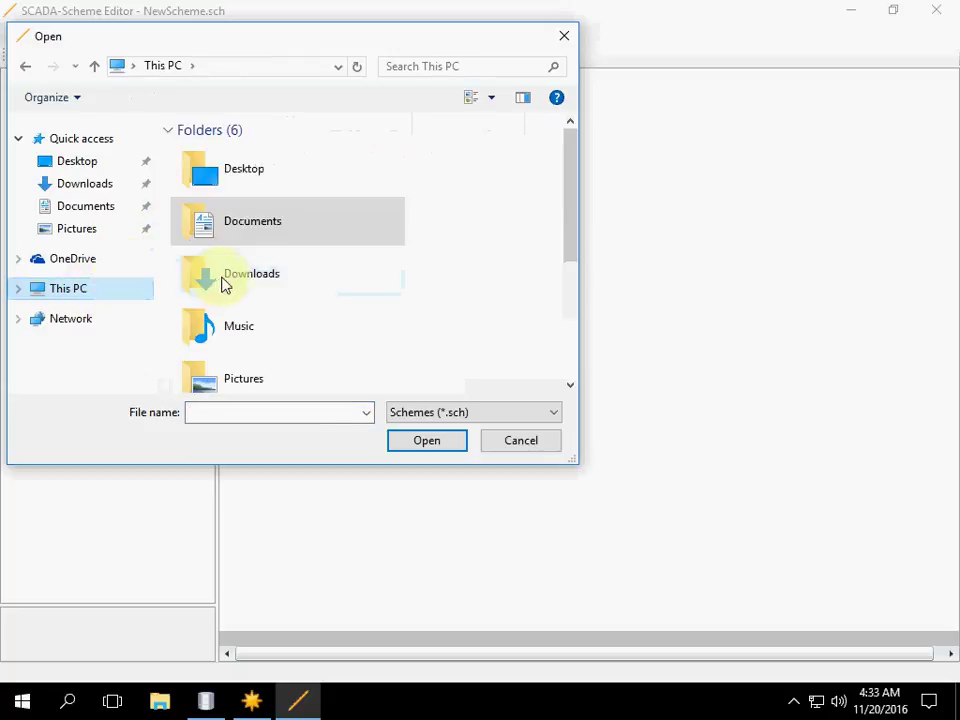
pyautogui.scroll(-2, 210, 332)
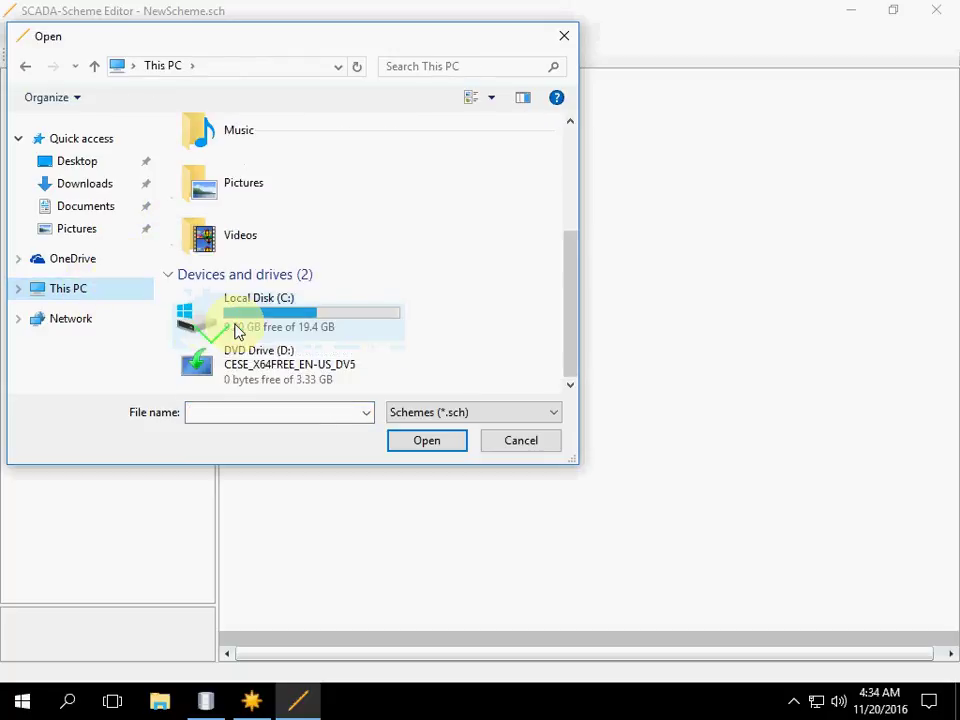
pyautogui.doubleClick(236, 328)
pyautogui.doubleClick(210, 235)
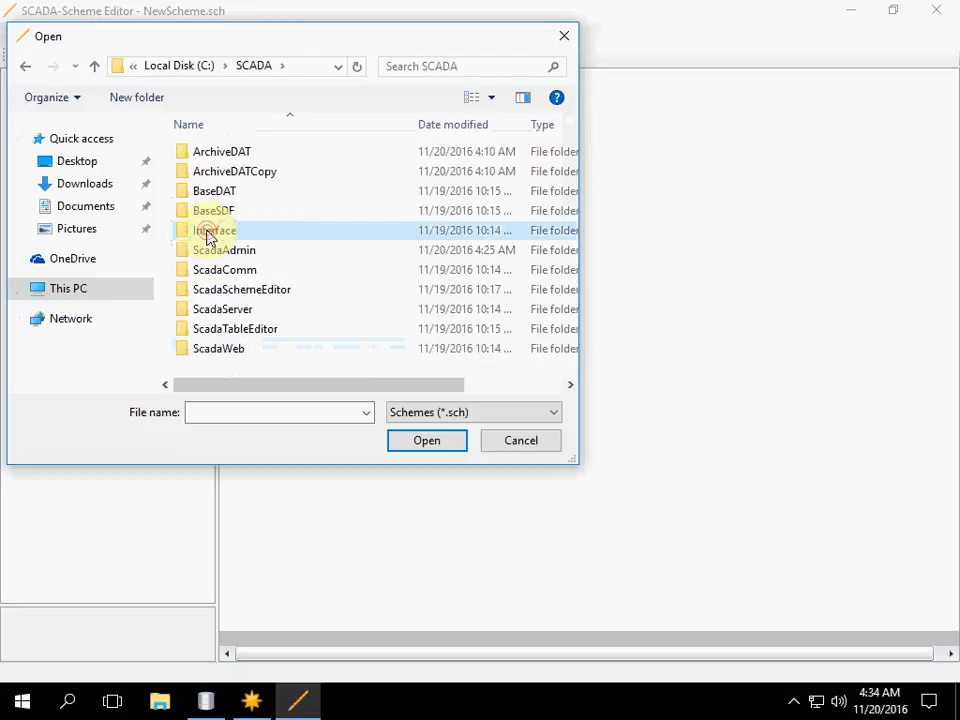
pyautogui.doubleClick(210, 238)
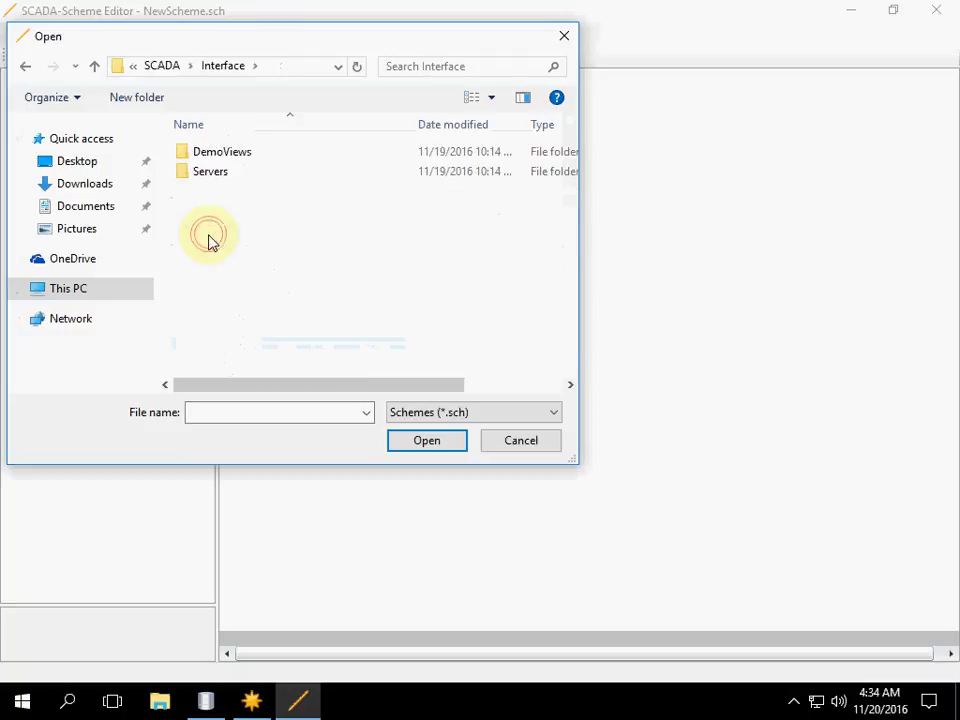
pyautogui.doubleClick(204, 173)
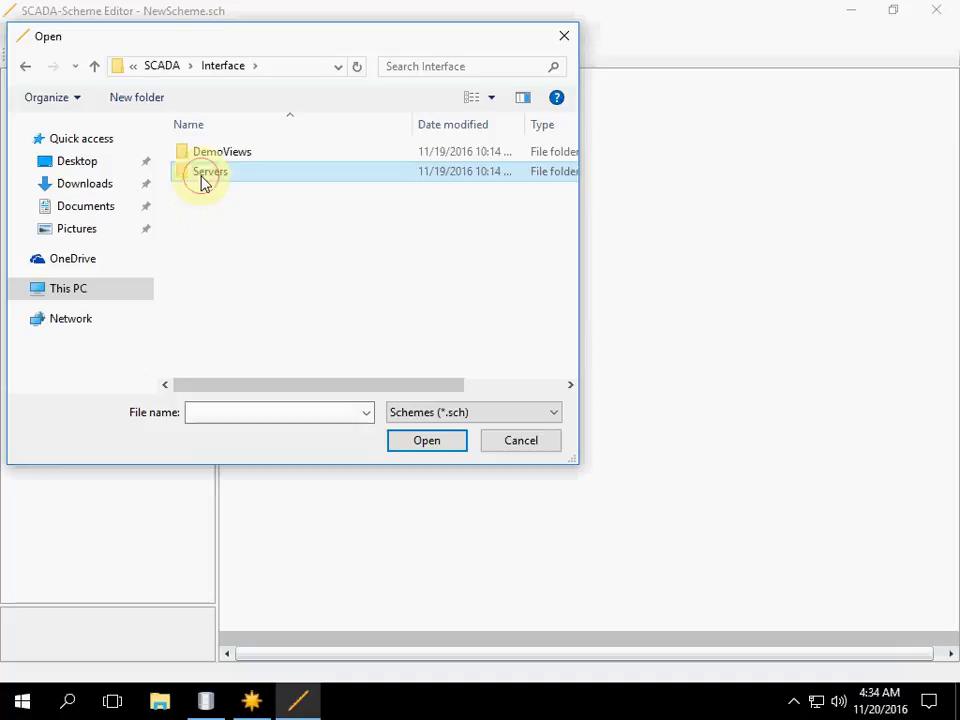
pyautogui.click(203, 163)
pyautogui.click(418, 452)
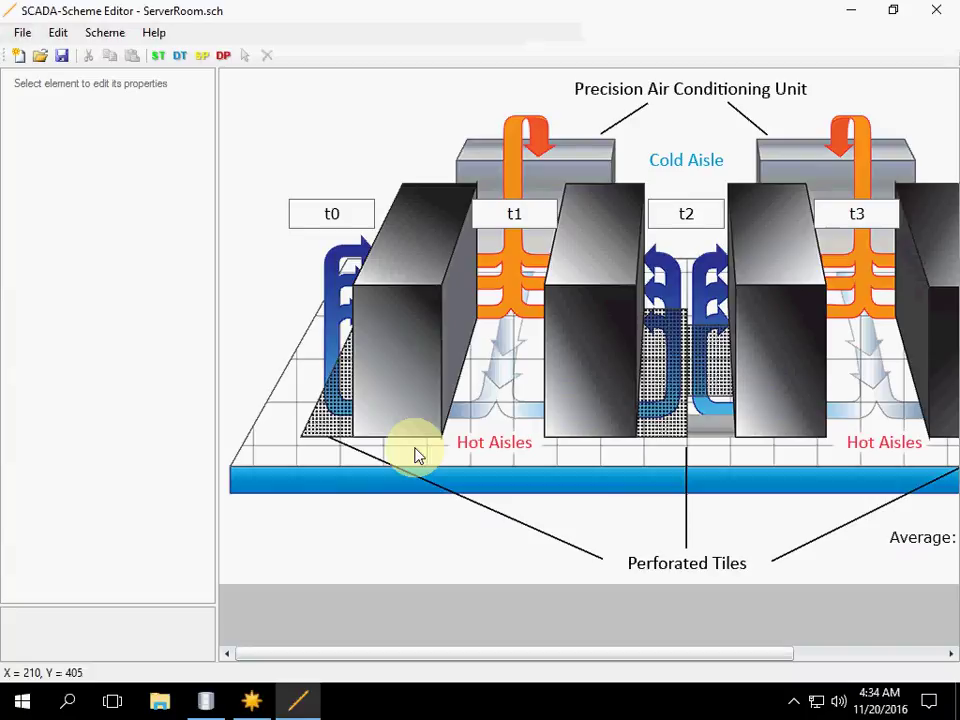
# Step: Launch SCADA Server from the Start menu's SCADA group and approve its ScadaServerCtrl.exe prompt
pyautogui.click(21, 704)
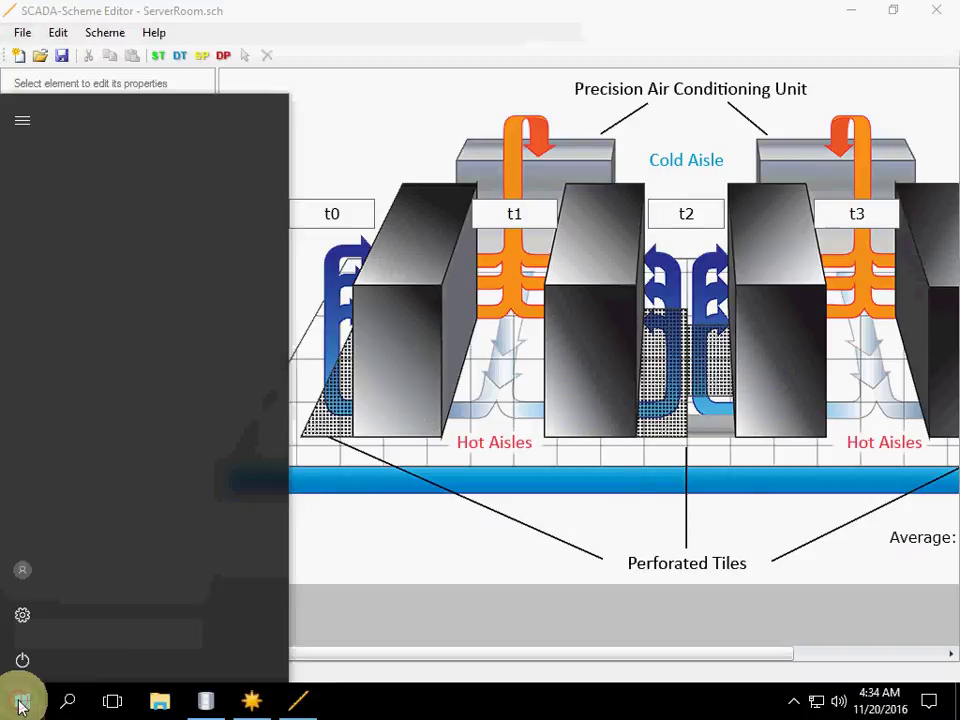
pyautogui.click(167, 619)
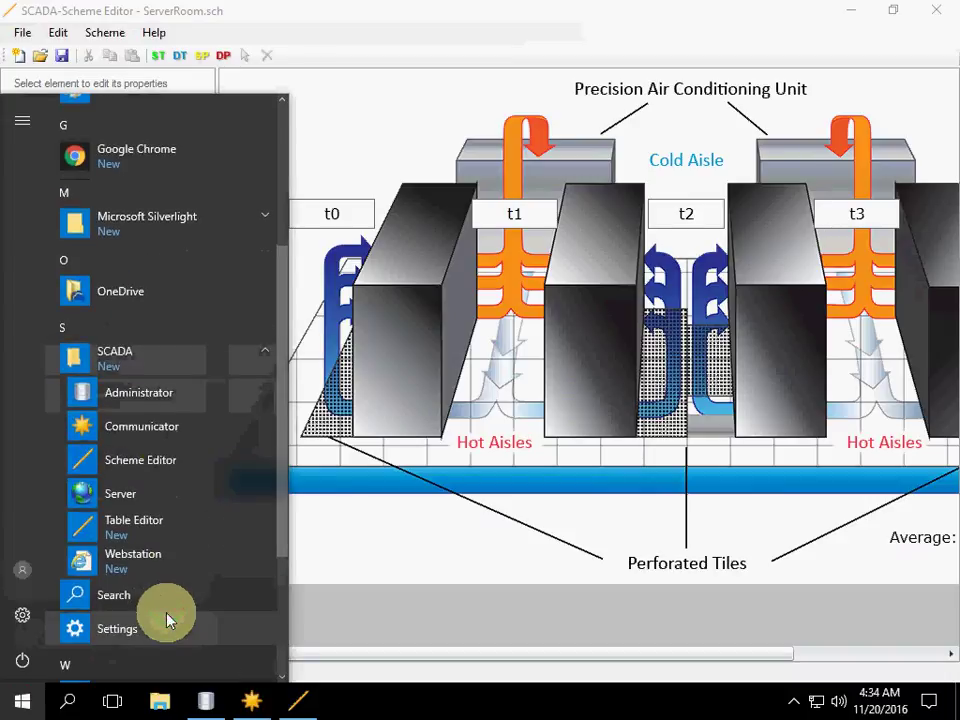
pyautogui.click(163, 505)
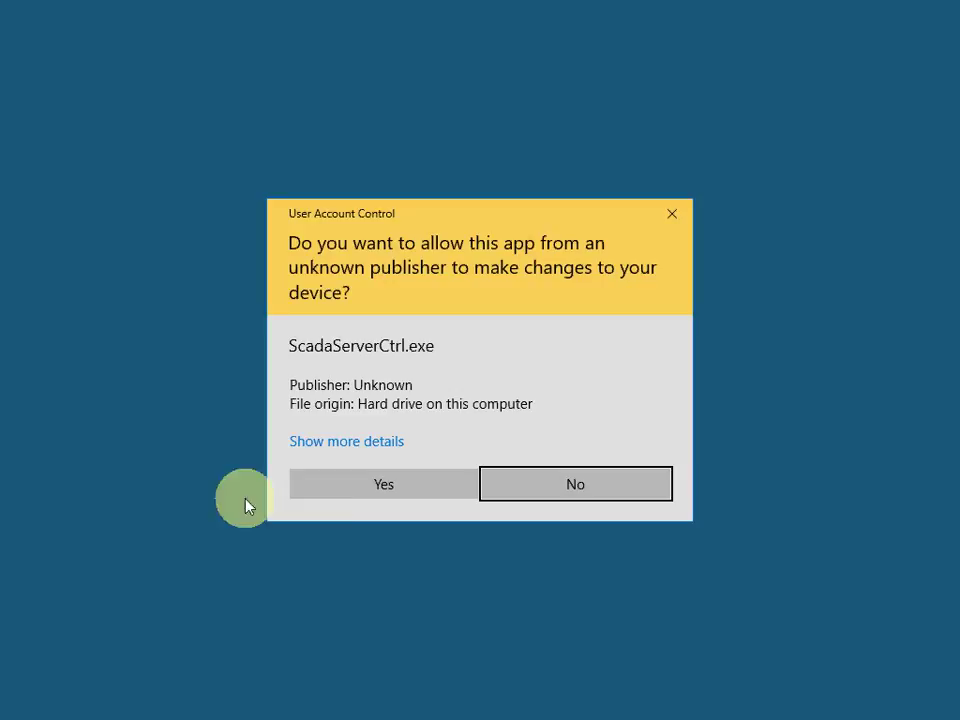
pyautogui.click(338, 499)
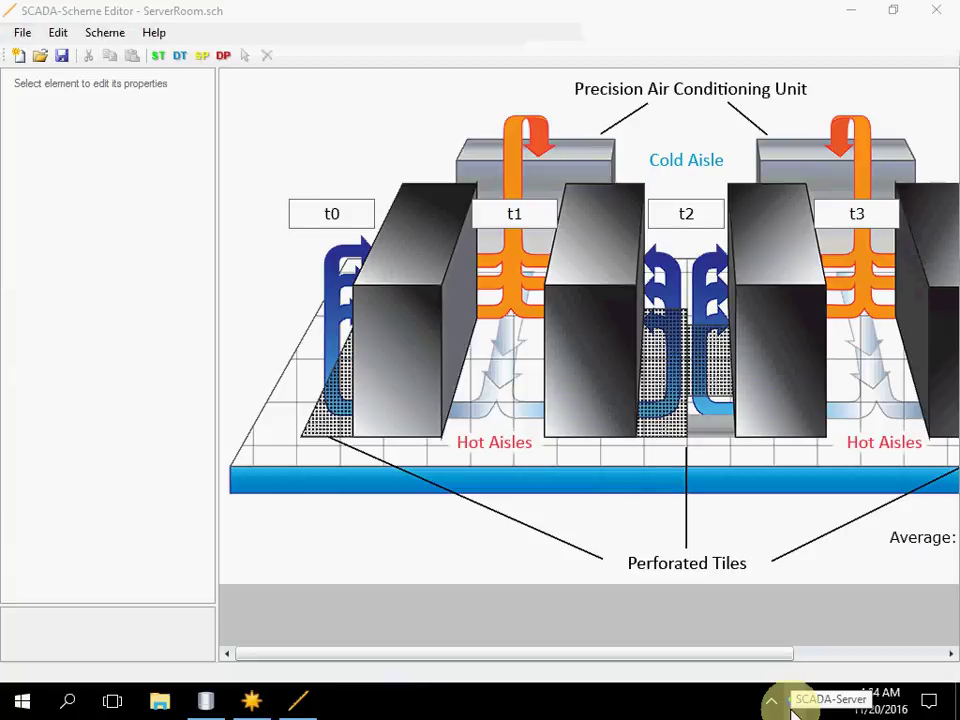
# Step: Bring up the SCADA Server window, then launch and approve the Table Editor
pyautogui.doubleClick(792, 703)
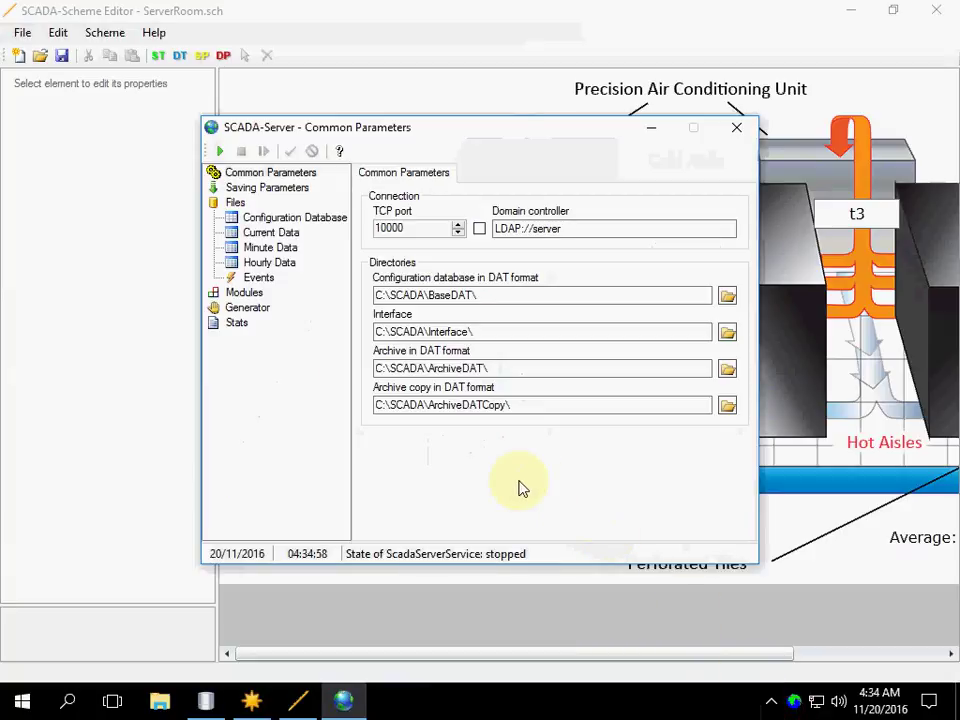
pyautogui.click(26, 708)
pyautogui.scroll(-5, 139, 640)
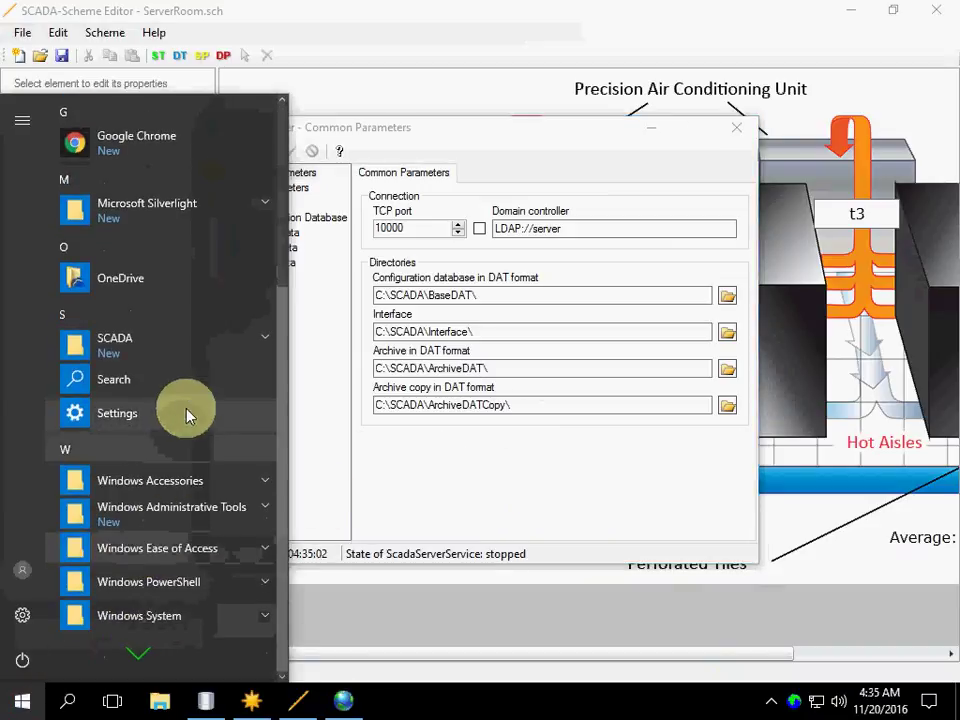
pyautogui.click(224, 346)
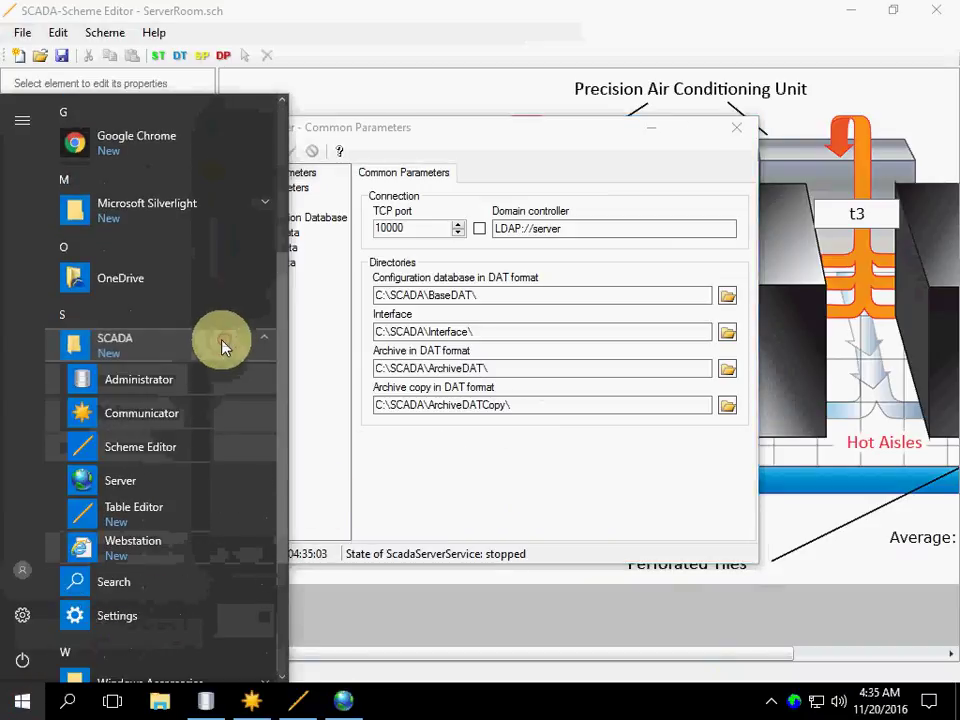
pyautogui.click(150, 515)
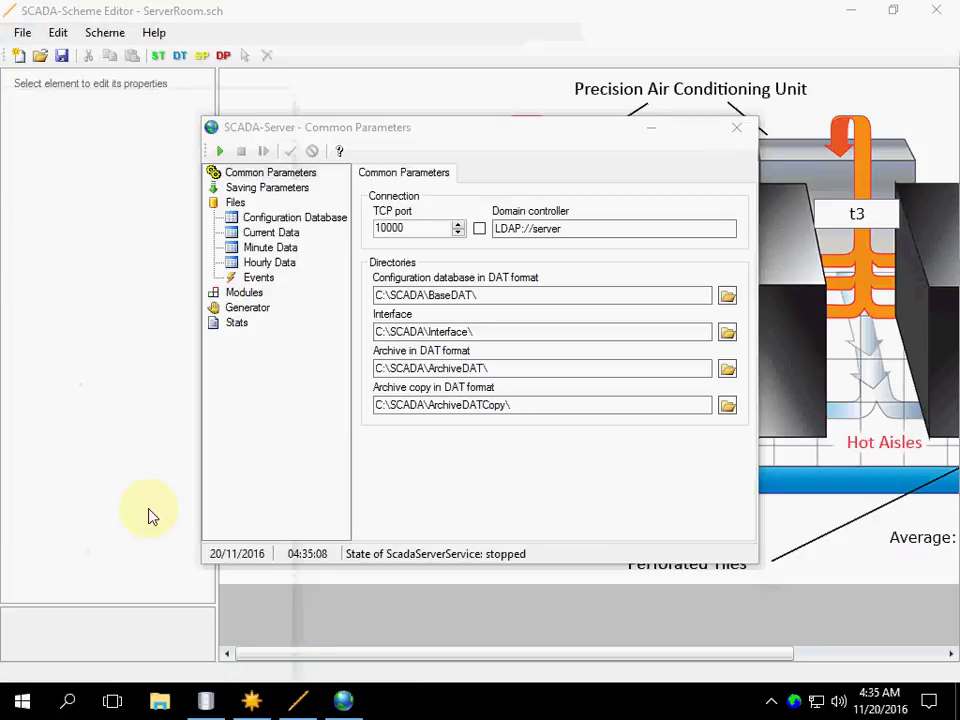
pyautogui.click(332, 498)
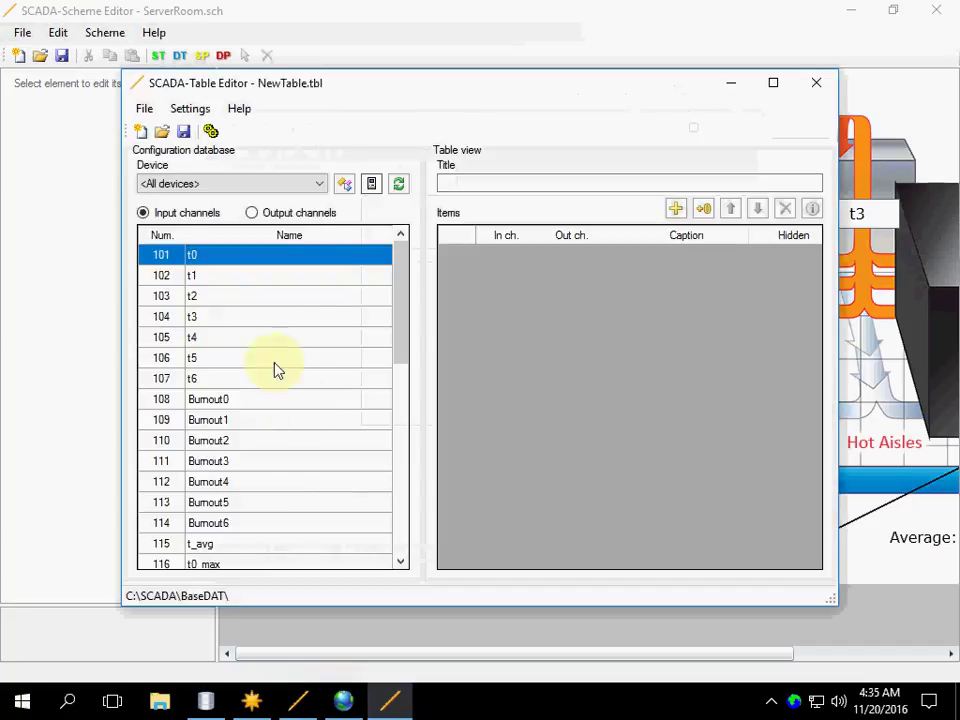
# Step: Open ServerRoom.tbl from C:\SCADA\Interface\Servers, listing channels 101–122
pyautogui.click(163, 136)
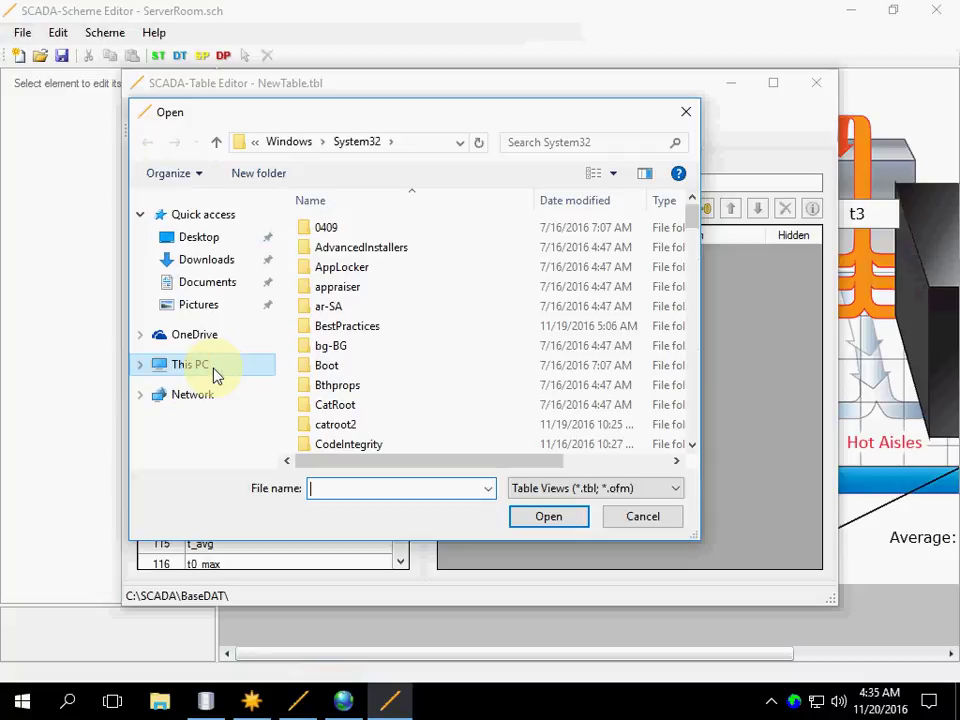
pyautogui.click(213, 375)
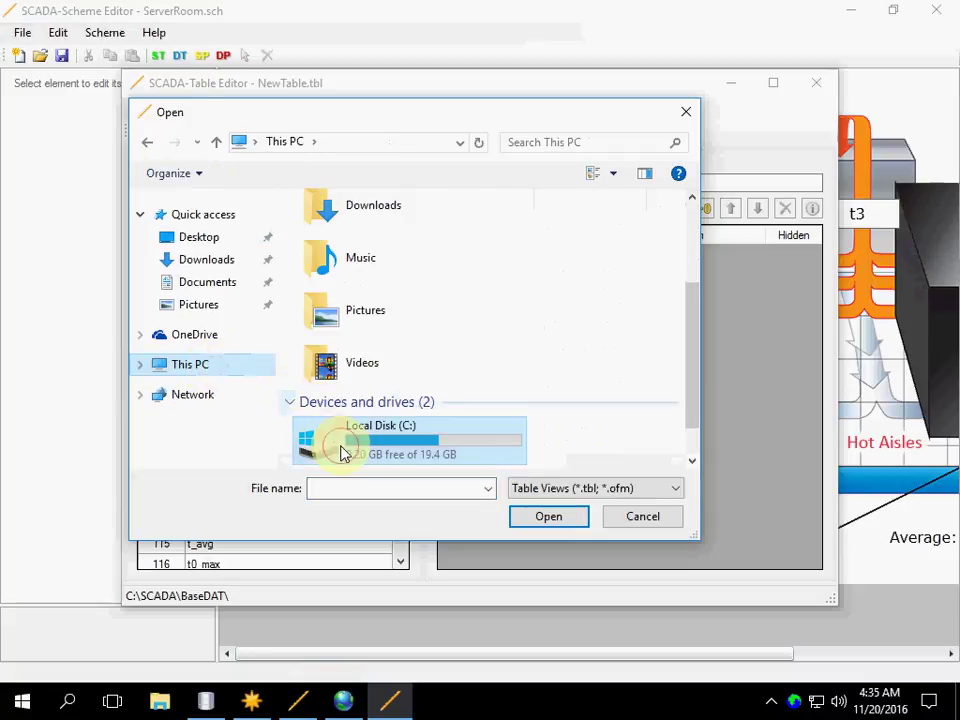
pyautogui.doubleClick(340, 453)
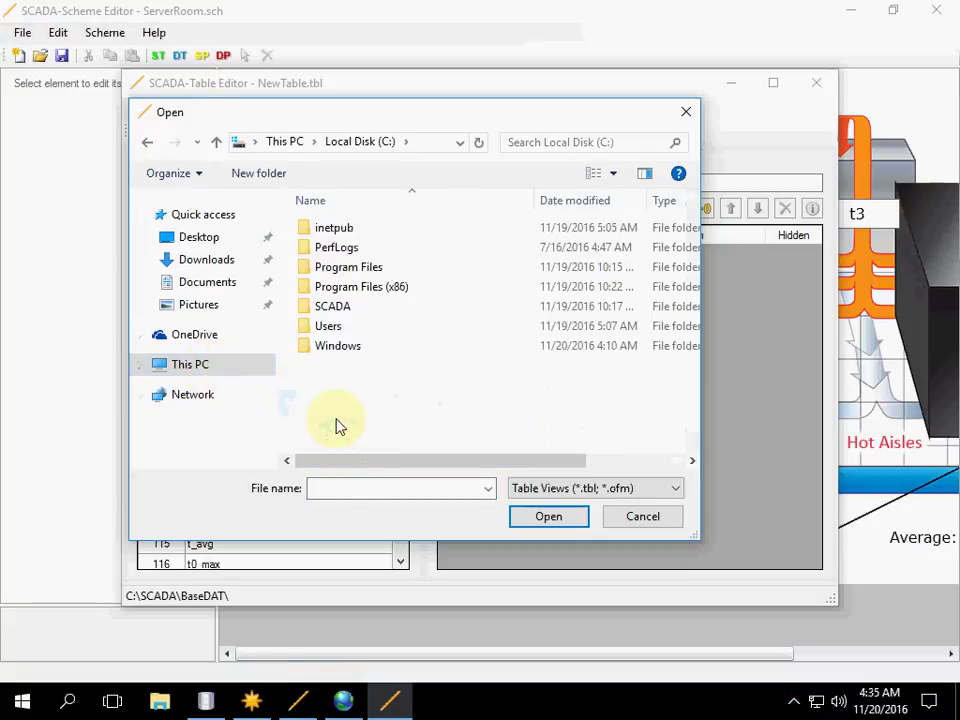
pyautogui.doubleClick(336, 306)
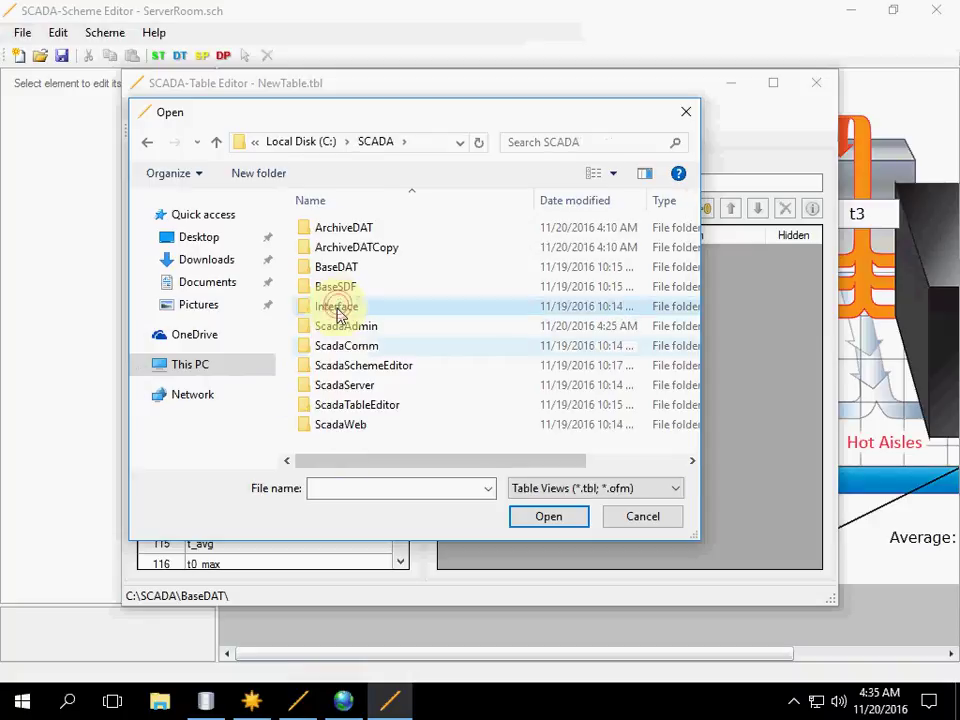
pyautogui.doubleClick(336, 307)
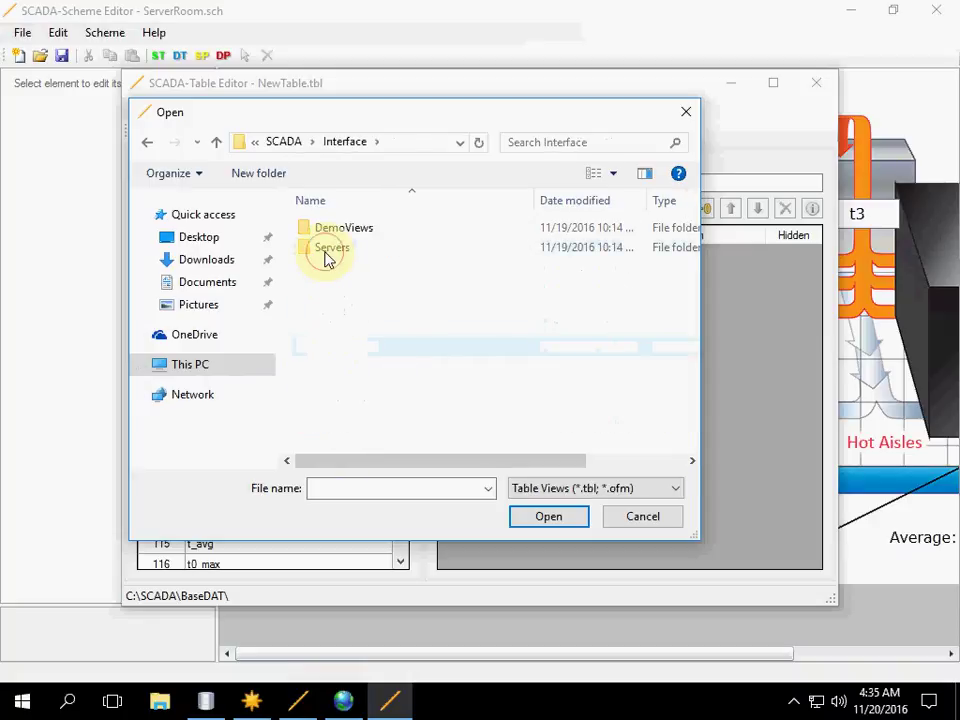
pyautogui.doubleClick(328, 252)
pyautogui.click(336, 230)
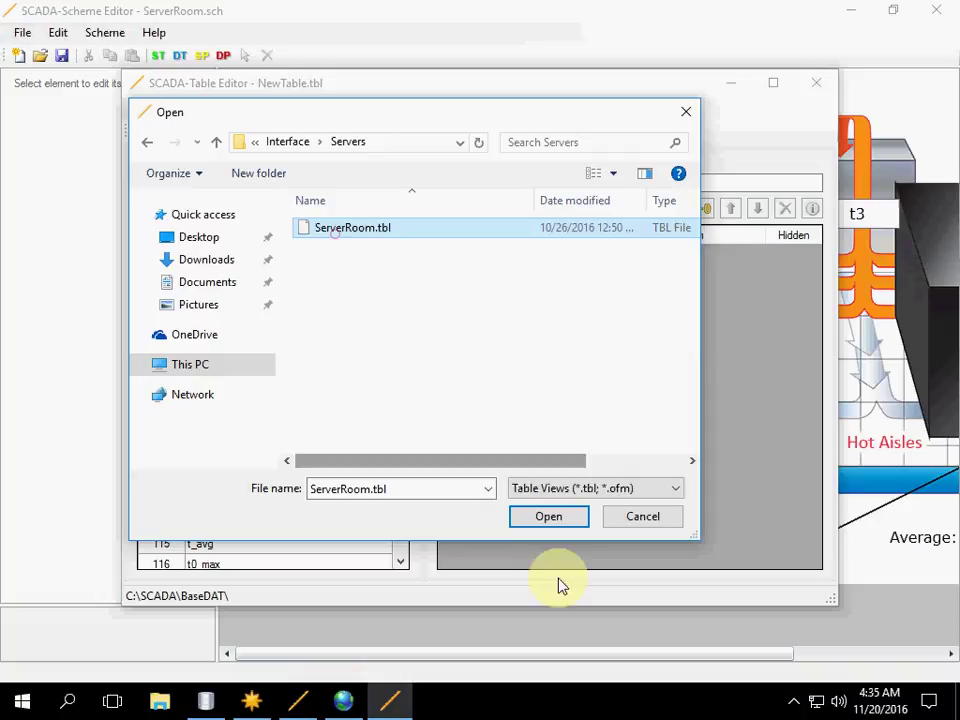
pyautogui.click(552, 518)
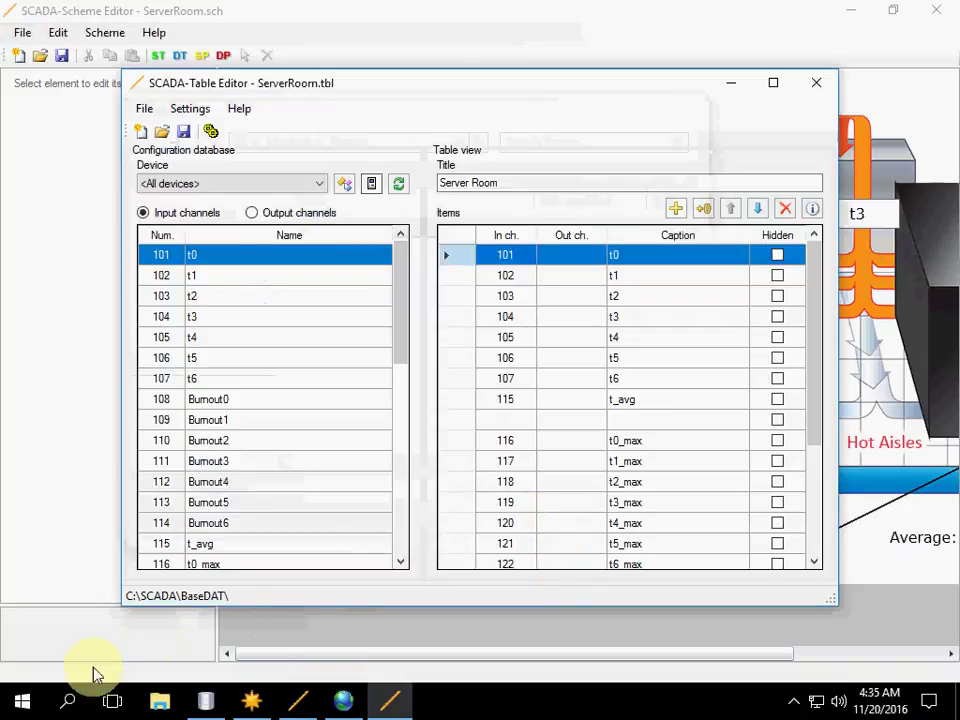
# Step: Launch Webstation from the SCADA group, opening the localhost/Scada login page in Chrome
pyautogui.click(22, 702)
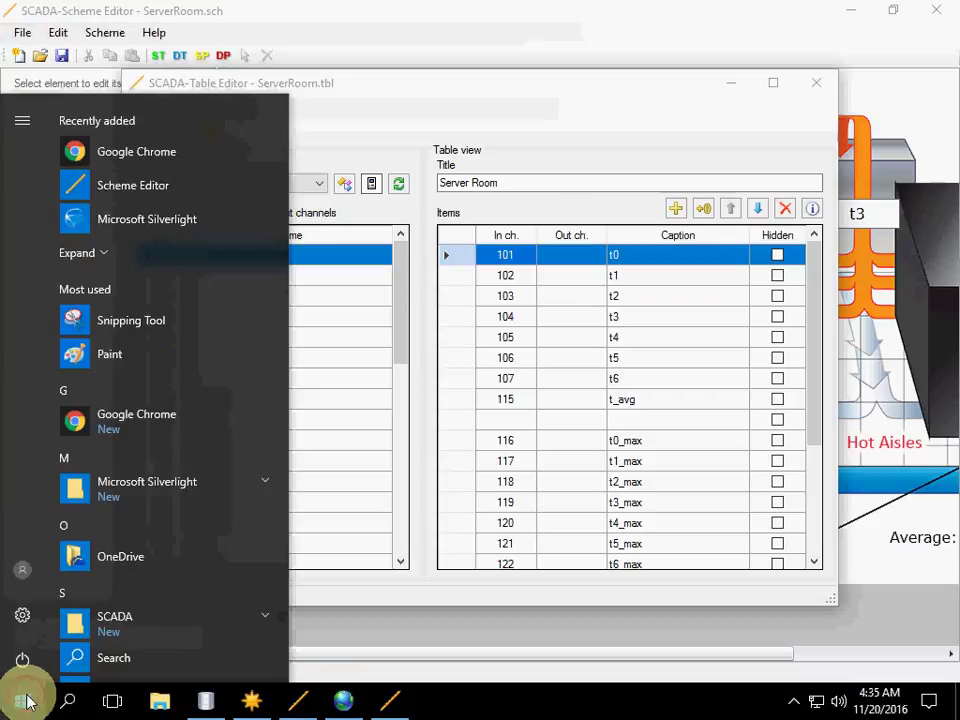
pyautogui.scroll(-2, 236, 446)
pyautogui.click(226, 448)
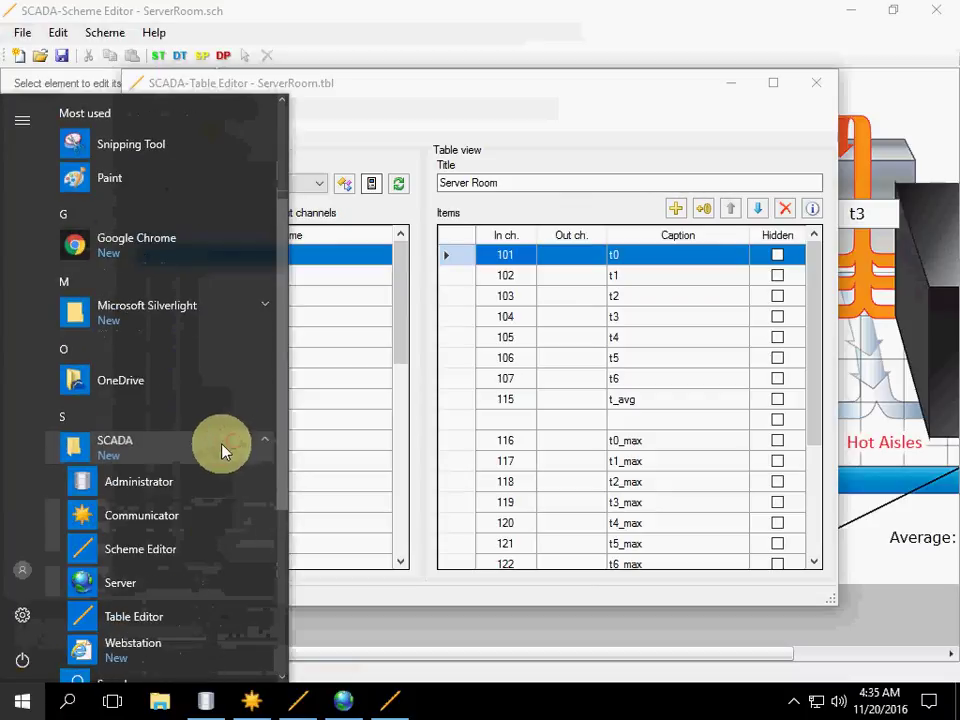
pyautogui.scroll(-2, 184, 508)
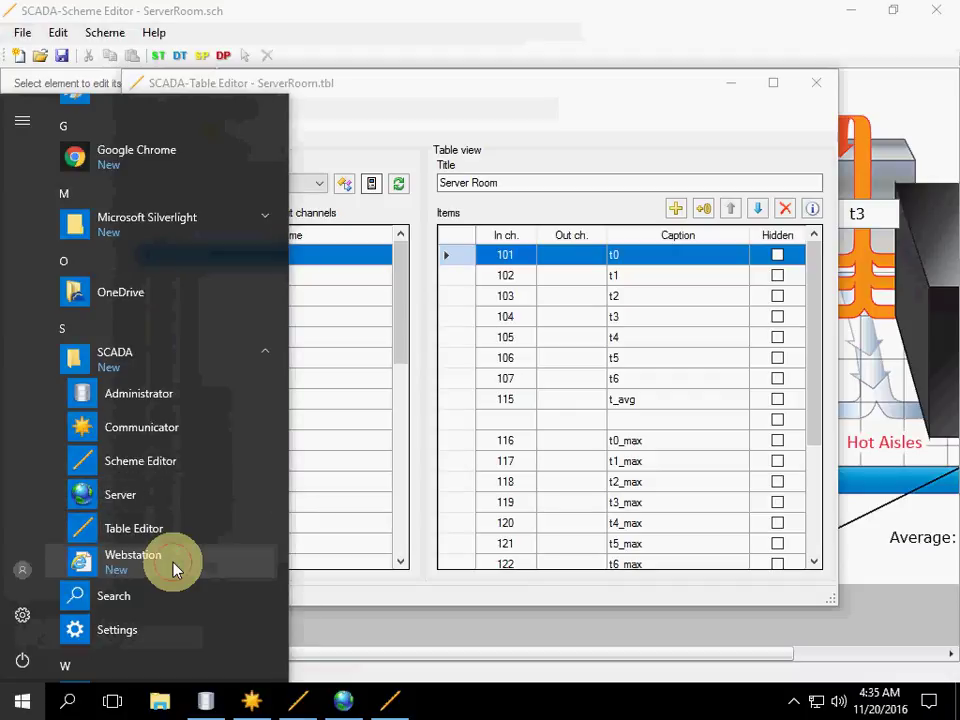
pyautogui.click(173, 568)
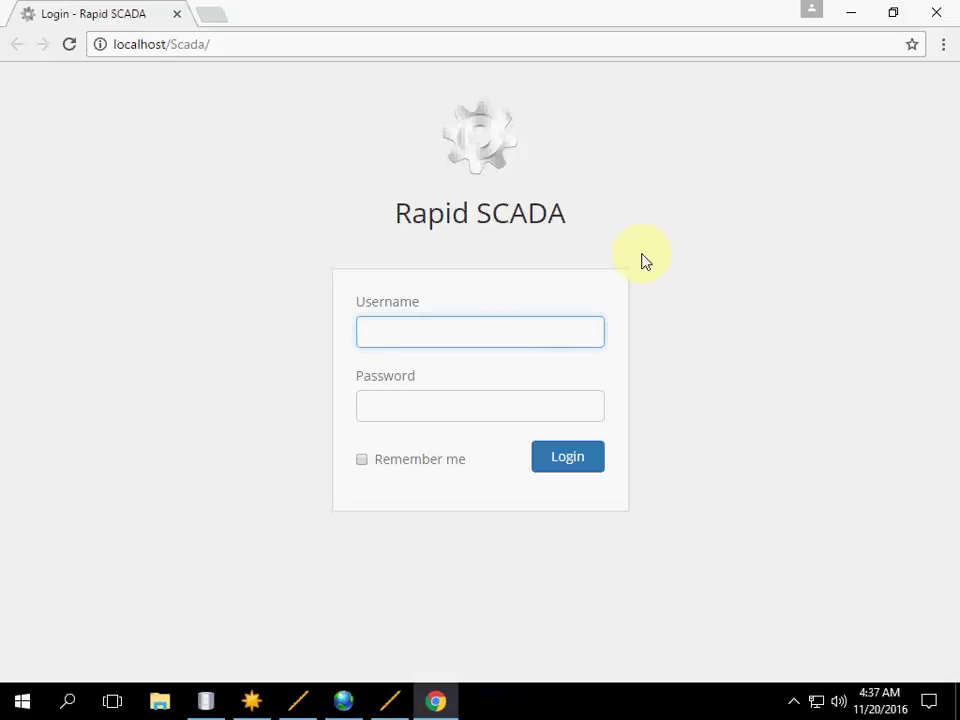
# Step: Start the SCADA-Server service, check its statistics, then return to the Communicator window
pyautogui.click(345, 700)
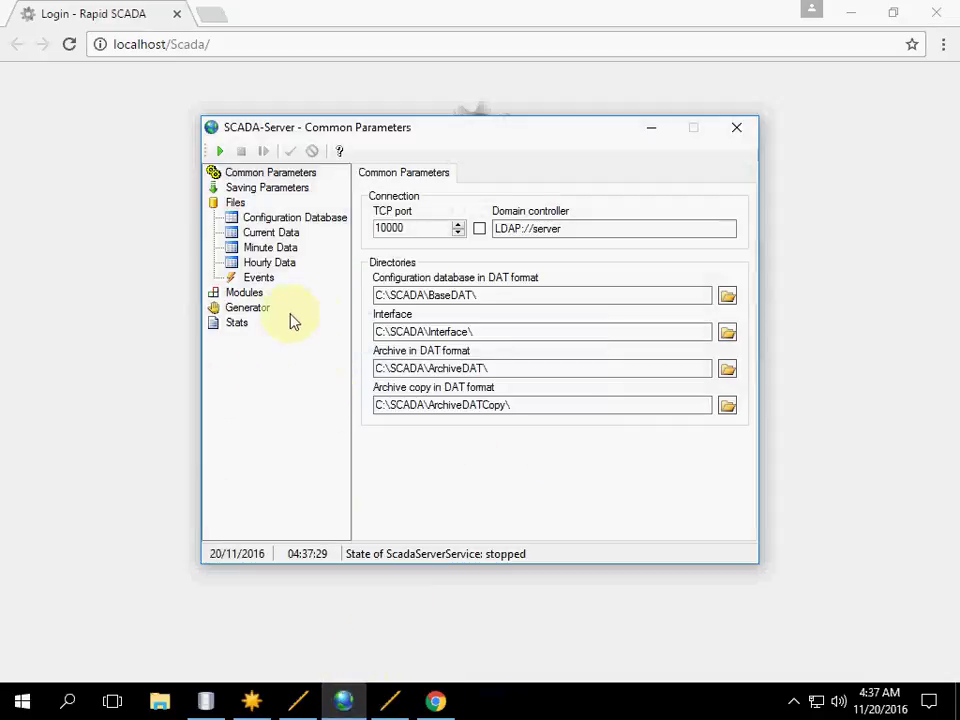
pyautogui.click(216, 152)
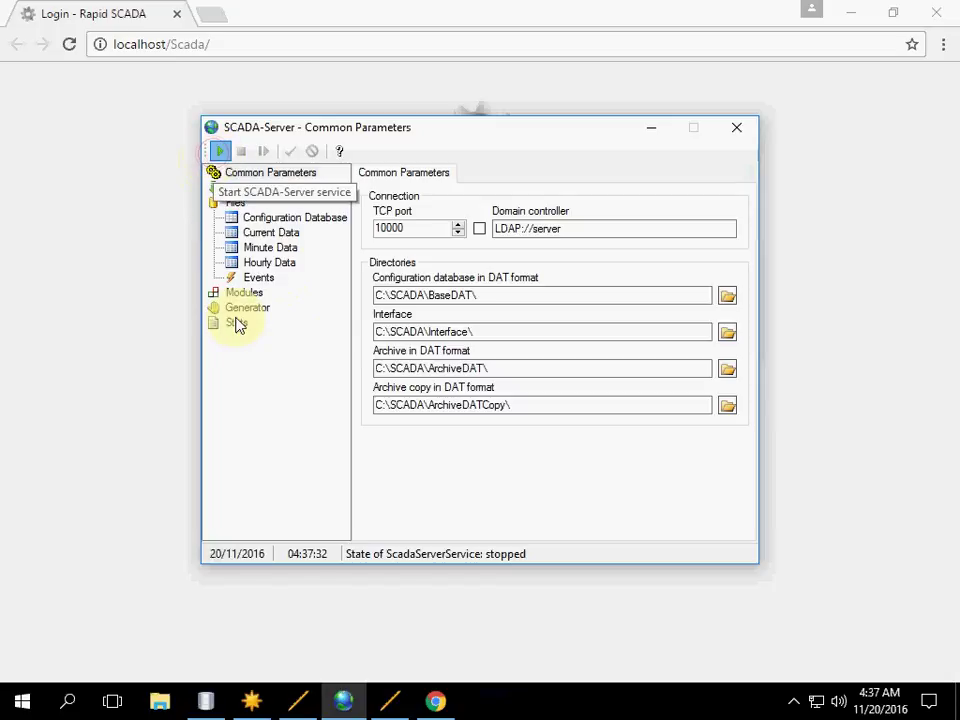
pyautogui.click(236, 325)
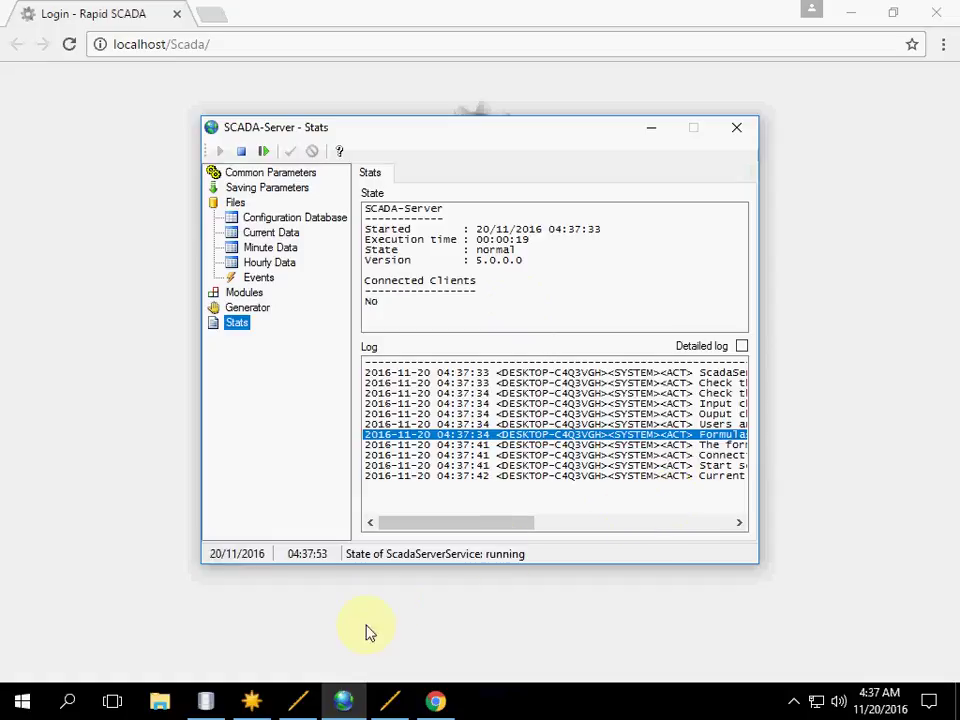
pyautogui.click(251, 700)
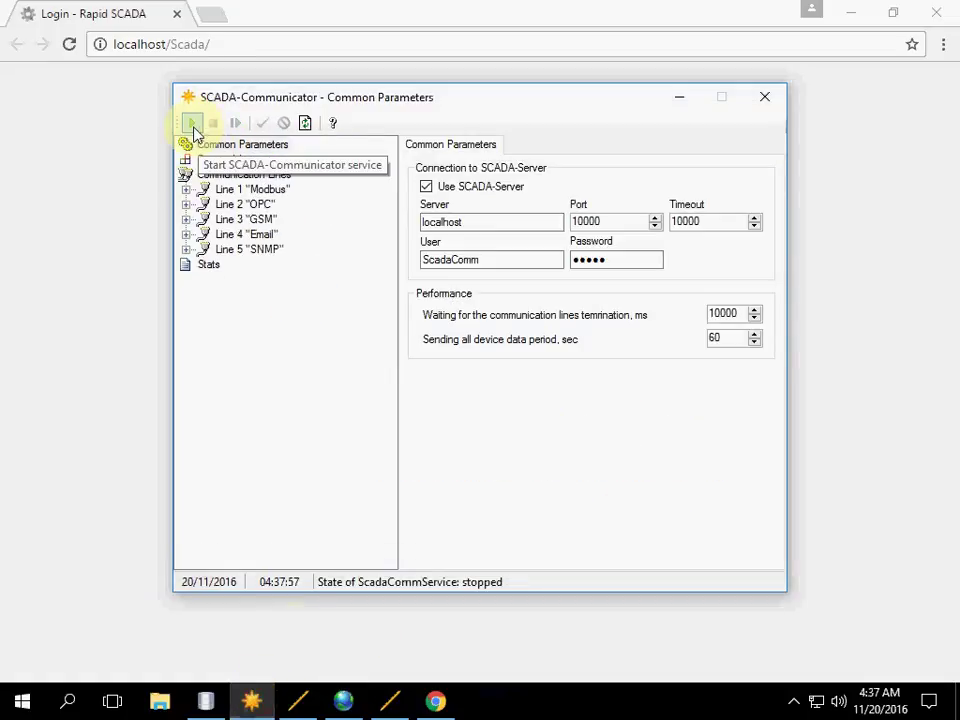
# Step: Start ScadaCommService and confirm in Stats that the Modbus and OPC lines run and SCADA-Server authentication succeeded
pyautogui.click(194, 131)
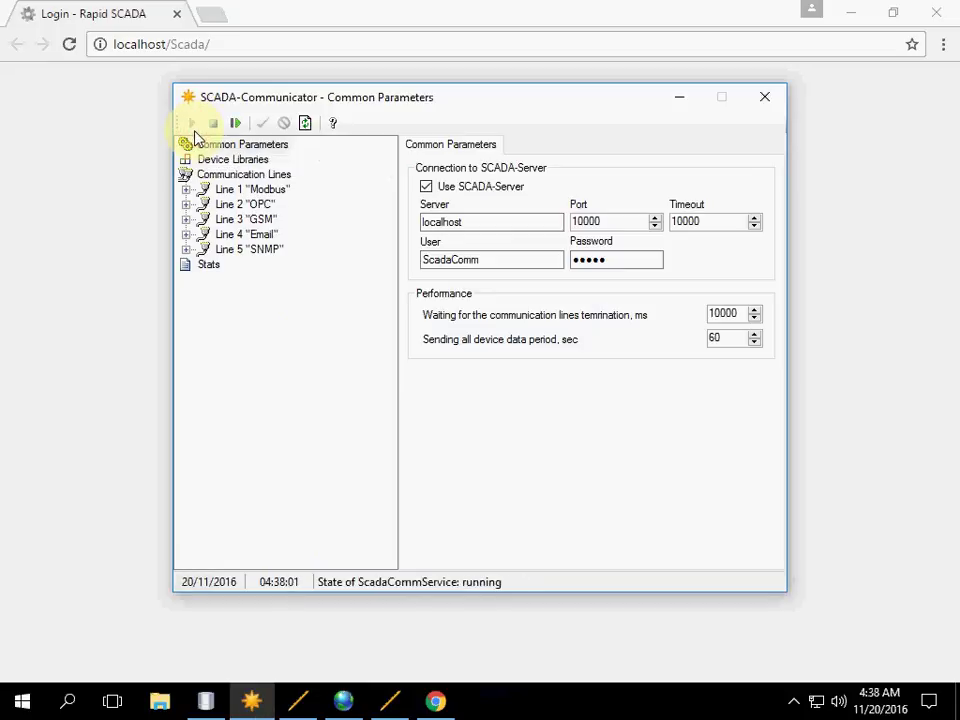
pyautogui.click(207, 266)
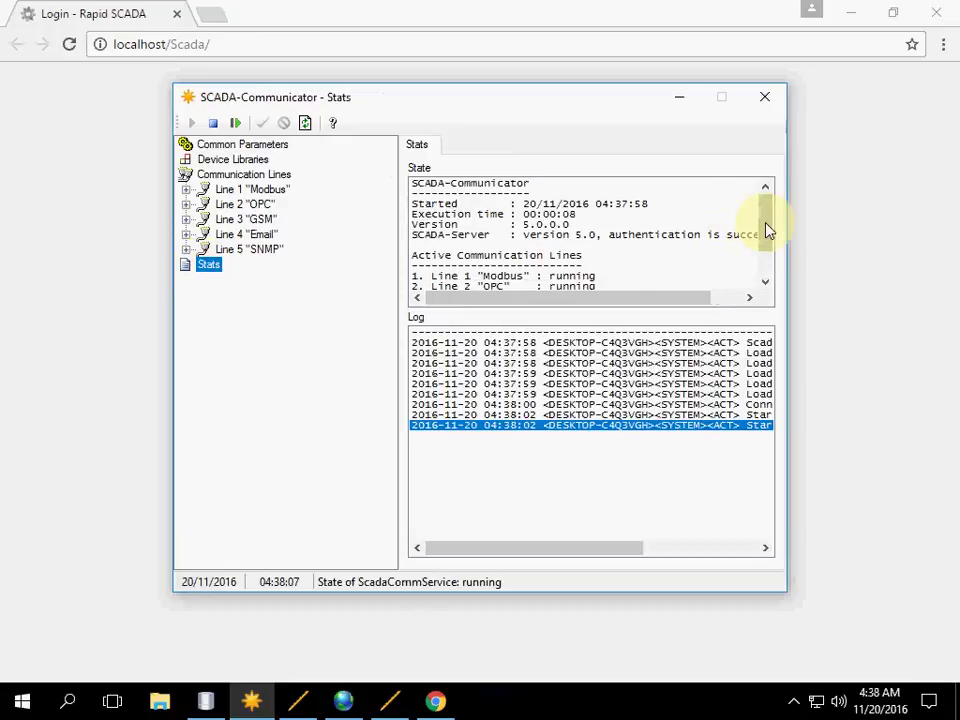
pyautogui.click(673, 235)
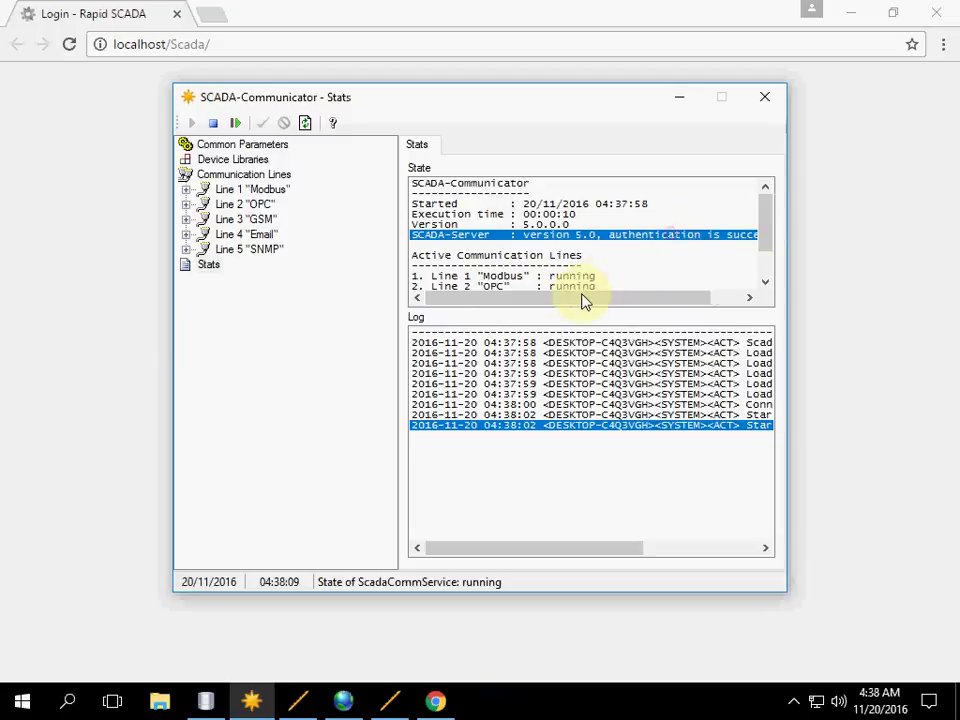
pyautogui.moveTo(585, 302)
pyautogui.mouseDown()
pyautogui.moveTo(692, 304)
pyautogui.moveTo(578, 310)
pyautogui.mouseUp()
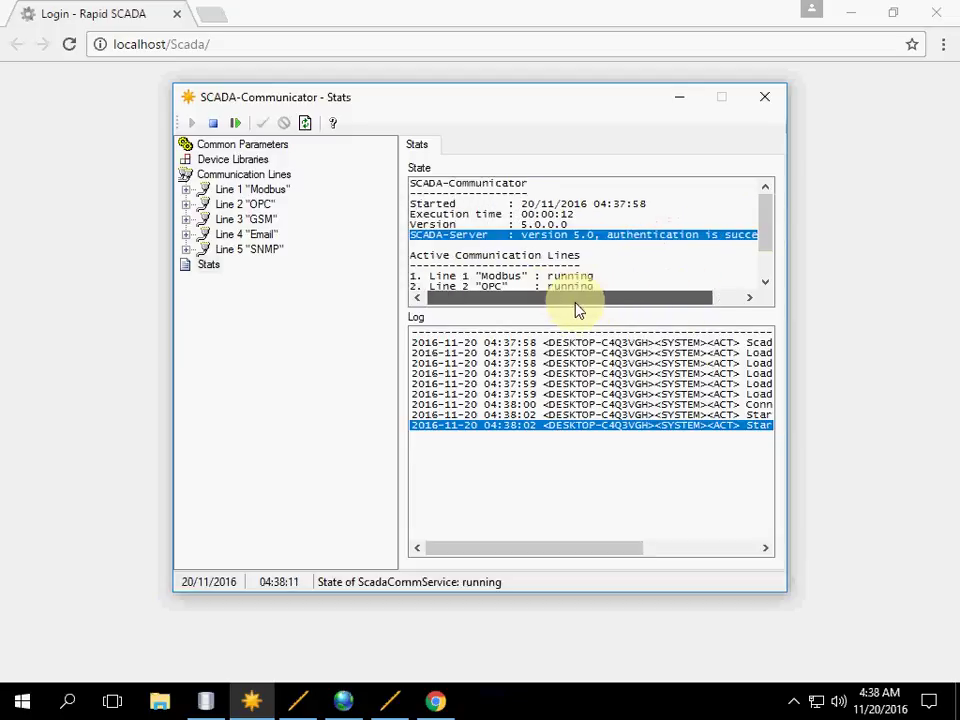
# Step: Log in to Webstation as admin with the account password, choosing Never for Chrome's save-password prompt
pyautogui.click(141, 22)
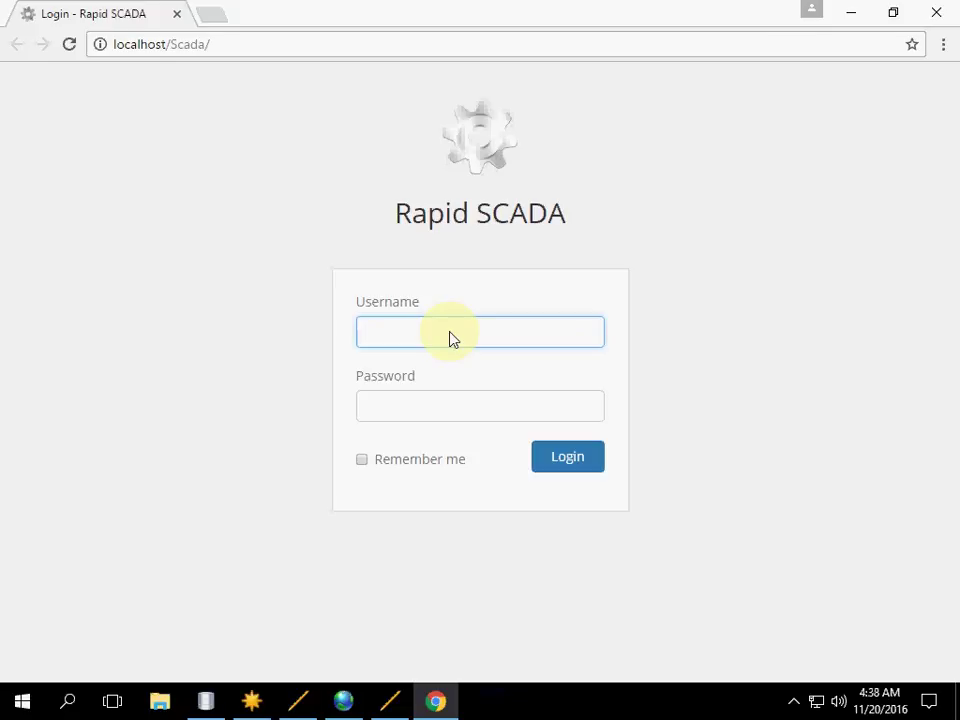
pyautogui.write('admin')
pyautogui.click(372, 403)
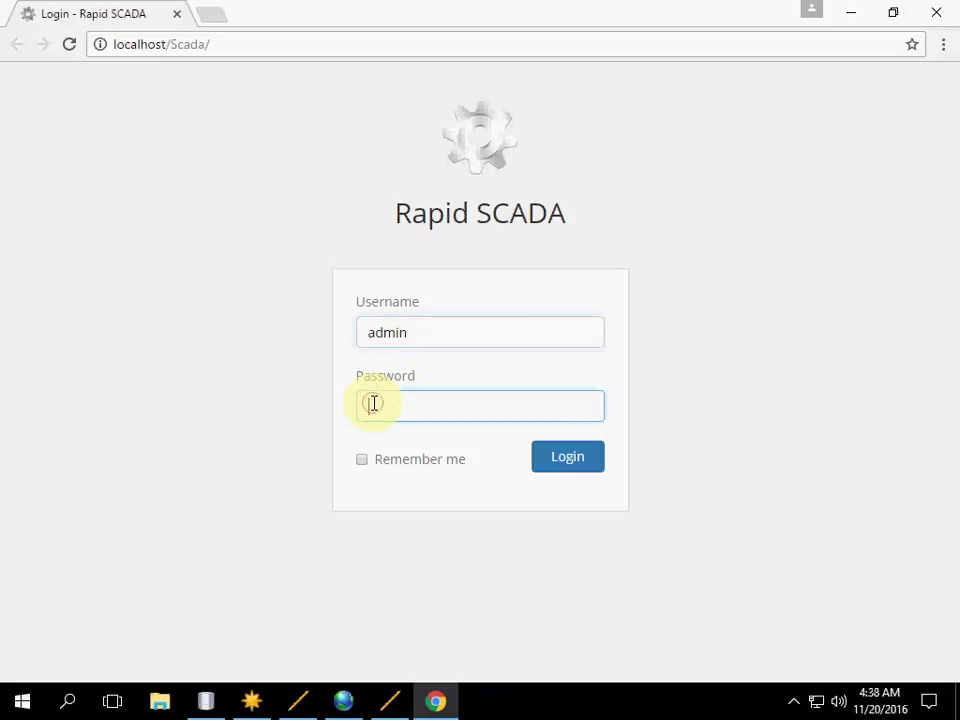
pyautogui.write('12345')
pyautogui.click(556, 459)
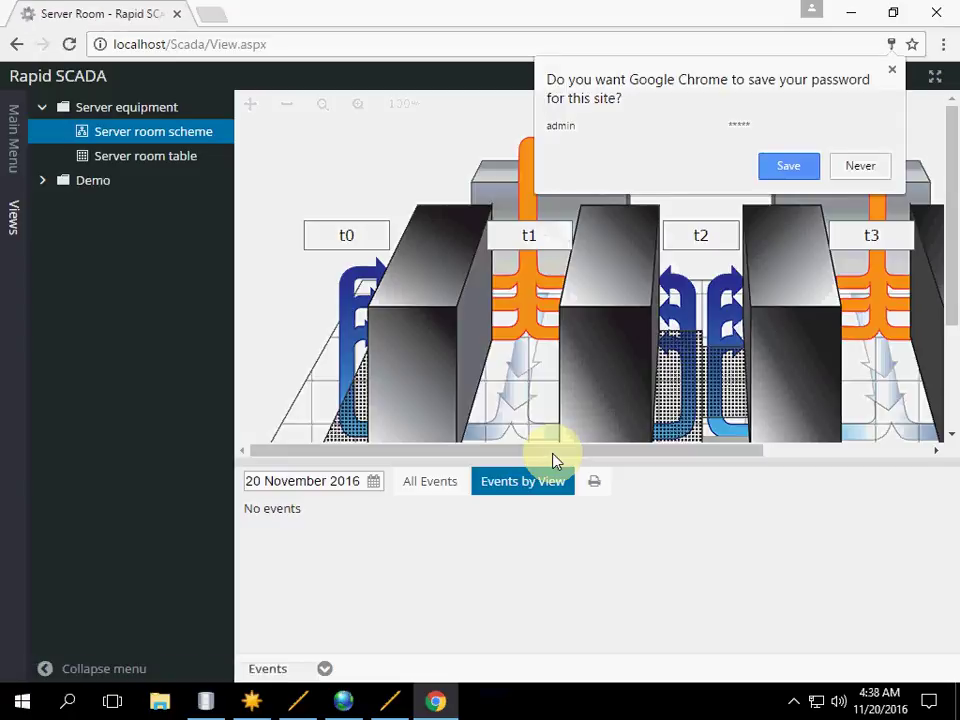
pyautogui.click(866, 170)
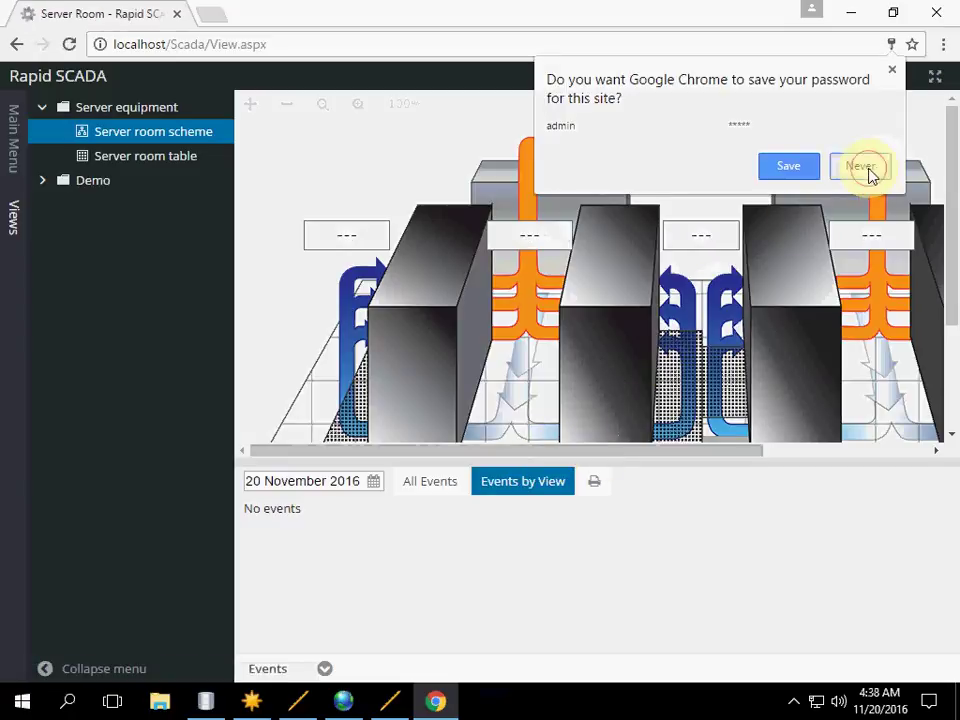